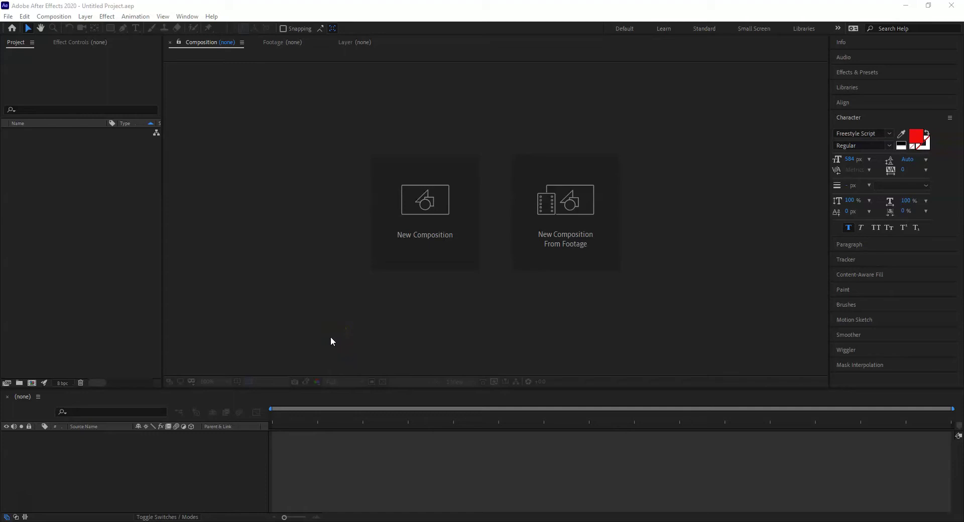
Step: Create a new 1920×1080, 25 fps white composition with a 0:00:05:00 duration
{"action": "left_click", "coordinate": [425, 204]}
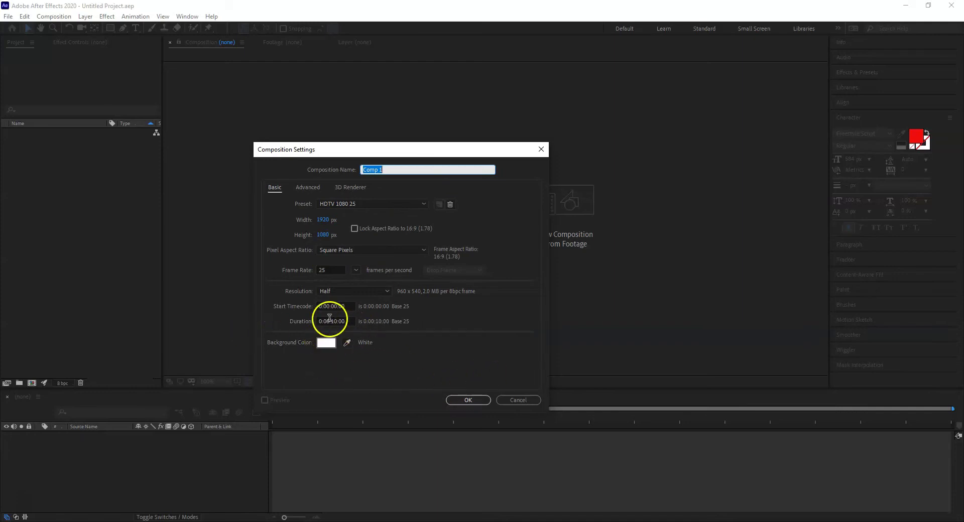
{"action": "left_click", "coordinate": [331, 321]}
{"action": "key", "text": "BackSpace"}
{"action": "key", "text": "BackSpace"}
{"action": "key", "text": "BackSpace"}
{"action": "type", "text": "05"}
{"action": "left_click", "coordinate": [475, 402]}
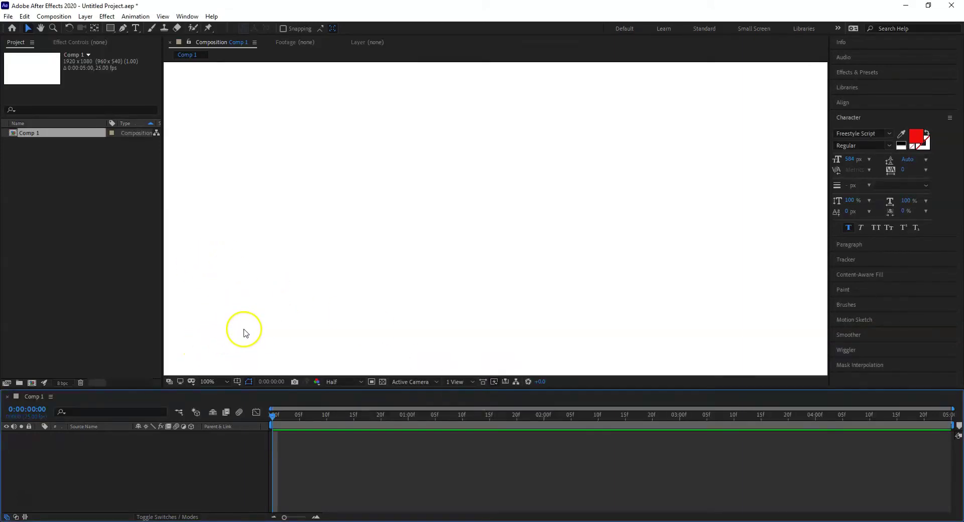
Step: Add an empty text layer to Comp 1 through the timeline's New > Text menu
{"action": "right_click", "coordinate": [126, 448]}
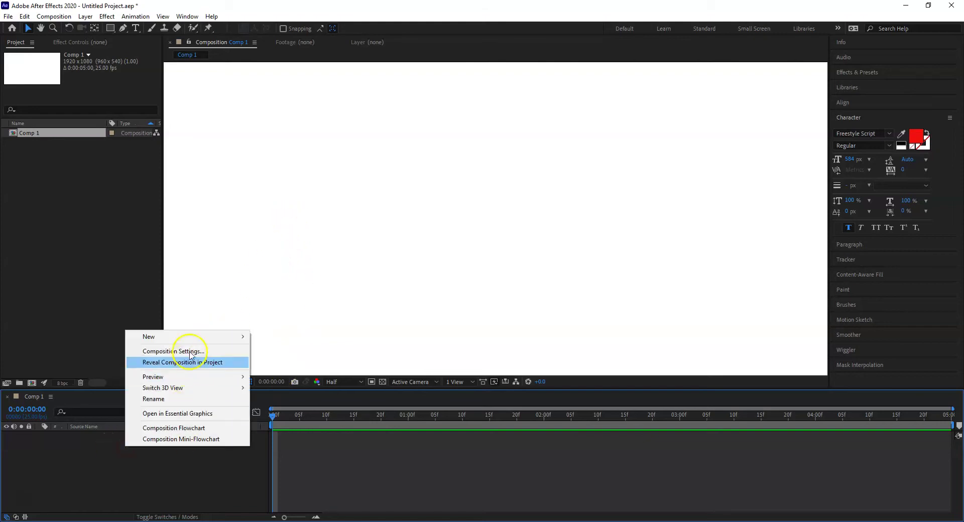
{"action": "mouse_move", "coordinate": [195, 337]}
{"action": "left_click", "coordinate": [301, 351]}
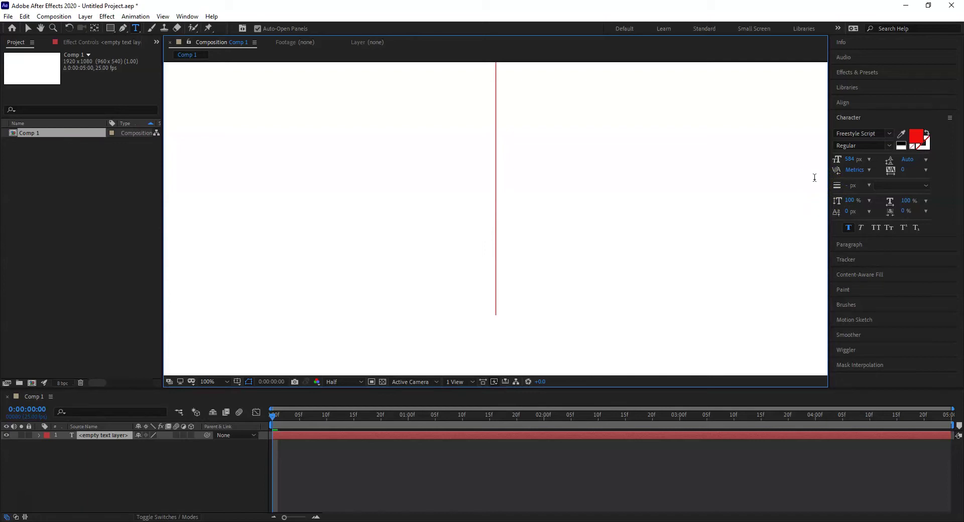
Step: Keep Freestyle Script as the font and type 'Hello' on the canvas, deleting stray characters
{"action": "left_click", "coordinate": [889, 134]}
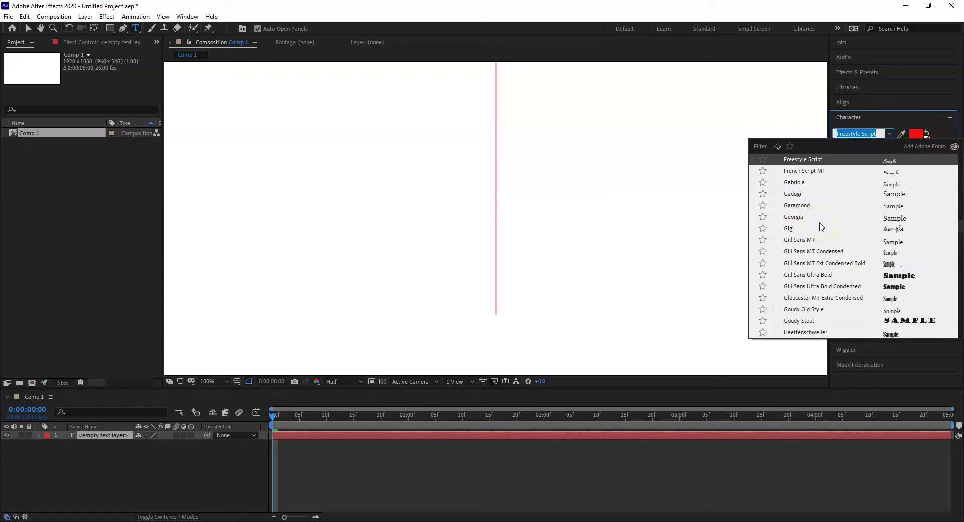
{"action": "left_click", "coordinate": [814, 164]}
{"action": "left_click", "coordinate": [496, 202]}
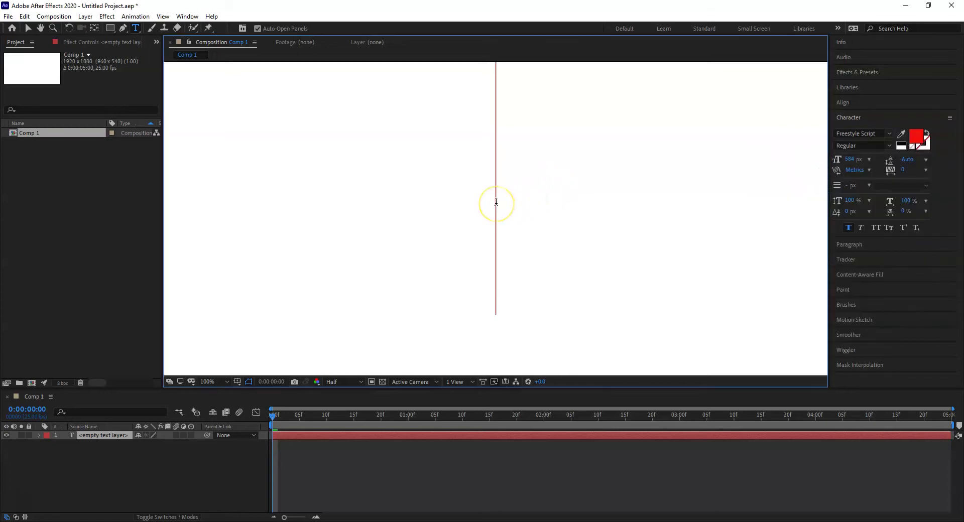
{"action": "type", "text": "Hello"}
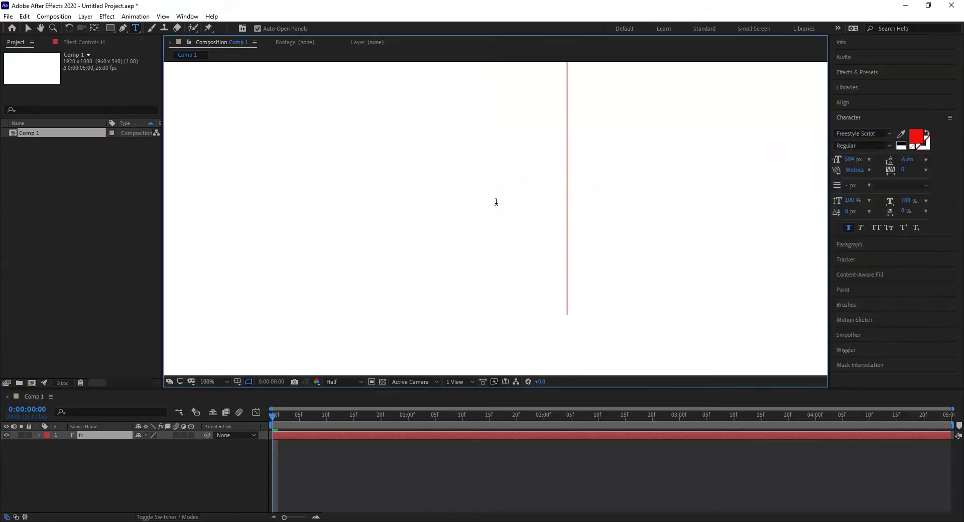
{"action": "key", "text": "BackSpace"}
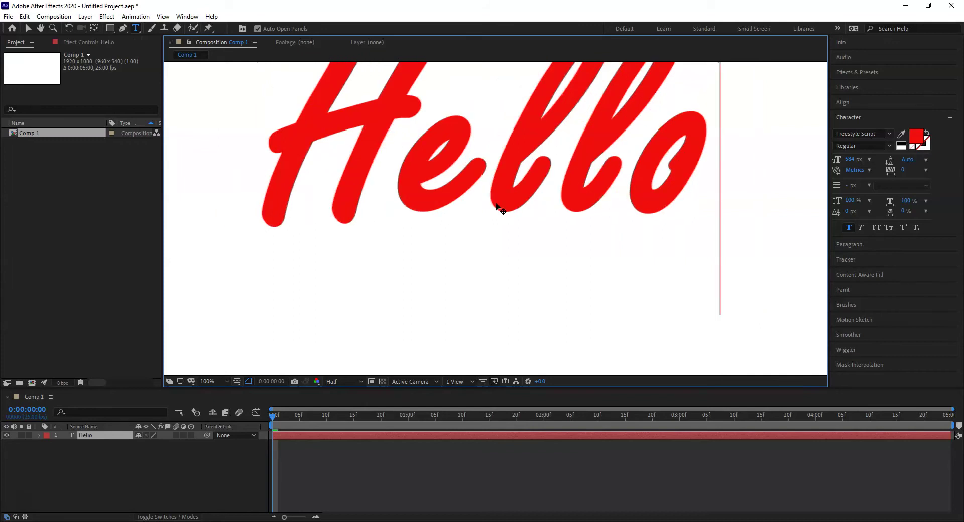
{"action": "left_click", "coordinate": [426, 161]}
{"action": "type", "text": "hhhhhhhhhhh"}
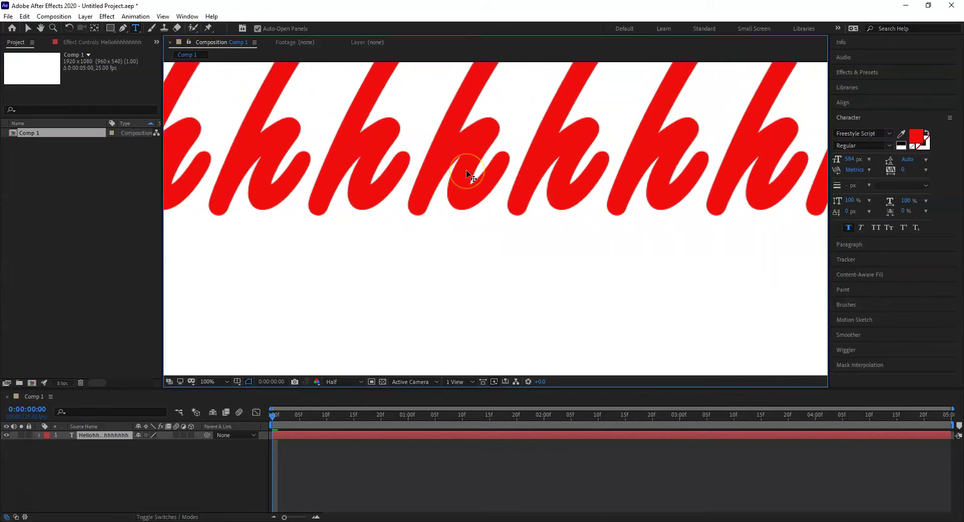
{"action": "key", "text": "BackSpace"}
{"action": "key", "text": "BackSpace"}
{"action": "key", "text": "BackSpace"}
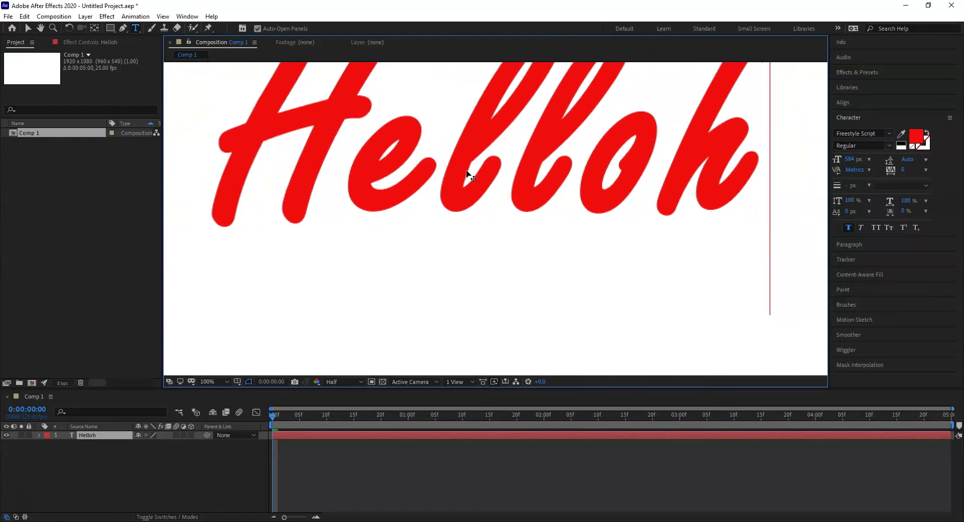
{"action": "key", "text": "BackSpace"}
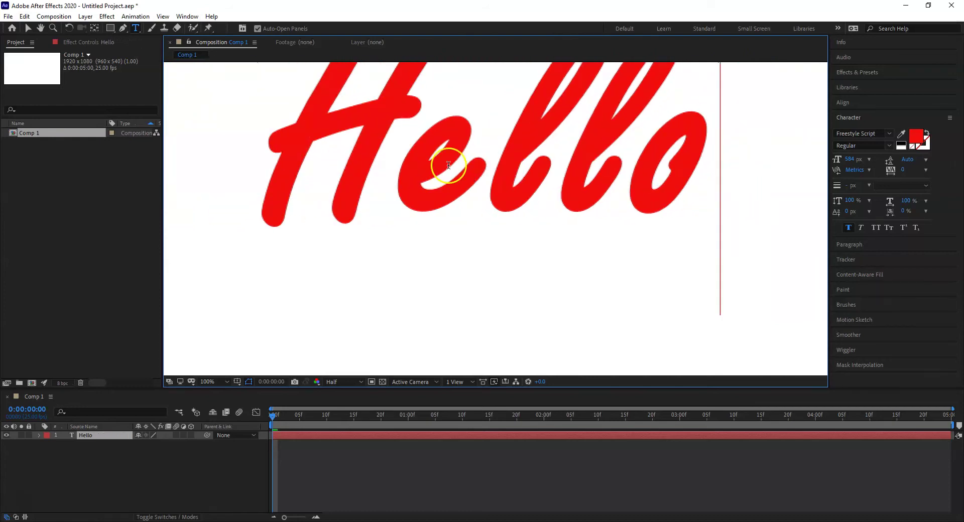
Step: Reduce the Hello text to 388 px and move it to the comp centre
{"action": "left_click", "coordinate": [29, 28]}
{"action": "left_click_drag", "start_coordinate": [450, 136], "coordinate": [457, 219]}
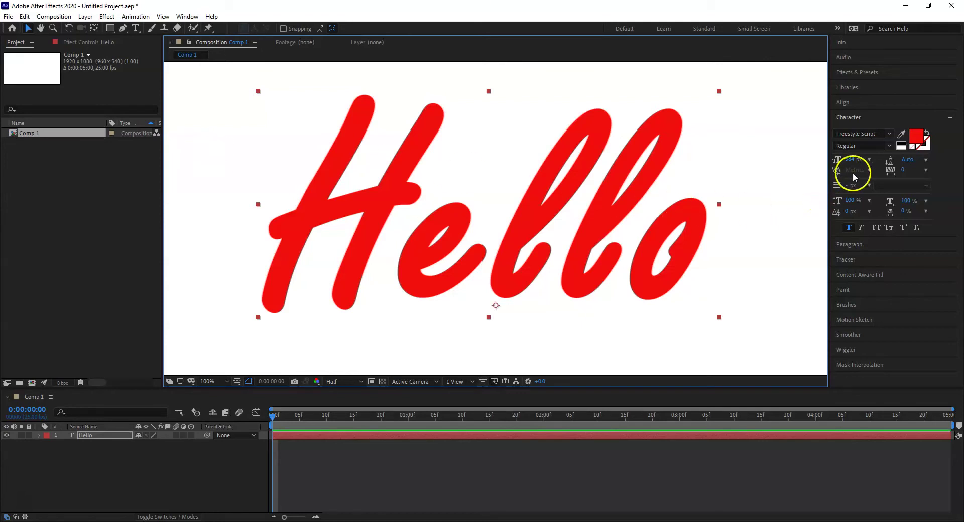
{"action": "left_click_drag", "start_coordinate": [849, 159], "coordinate": [763, 169]}
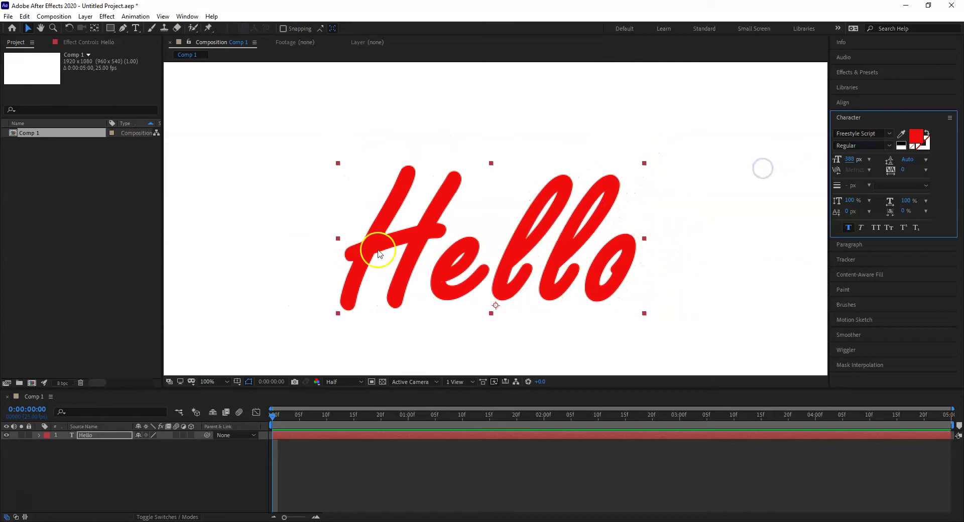
{"action": "left_click_drag", "start_coordinate": [378, 253], "coordinate": [410, 212]}
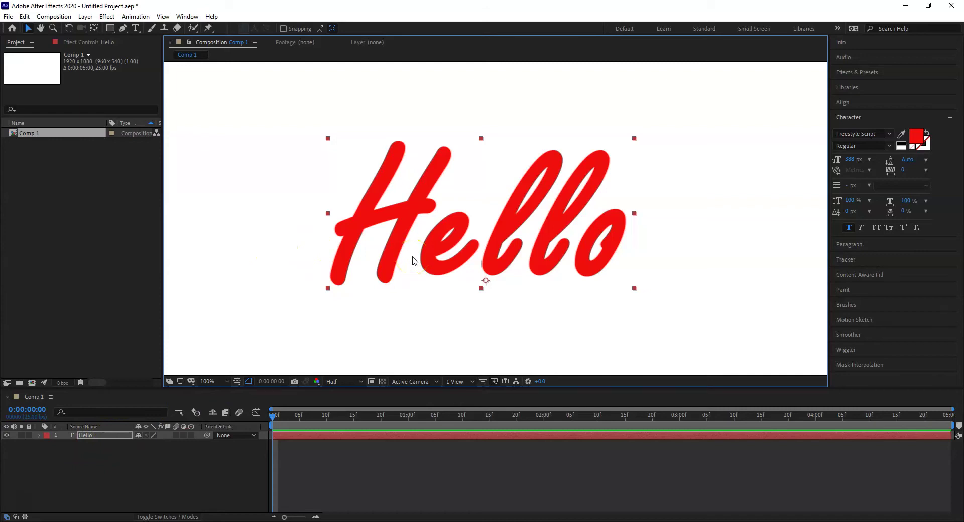
Step: Keep the layer named Hello and switch to the Pen tool for masking
{"action": "left_click", "coordinate": [389, 264]}
{"action": "left_click", "coordinate": [103, 436]}
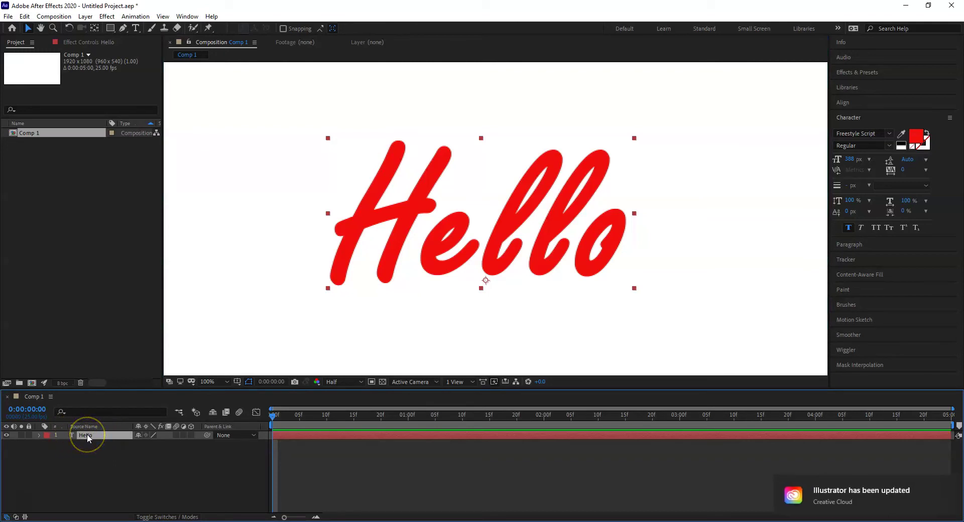
{"action": "left_click", "coordinate": [94, 439]}
{"action": "left_click", "coordinate": [123, 28]}
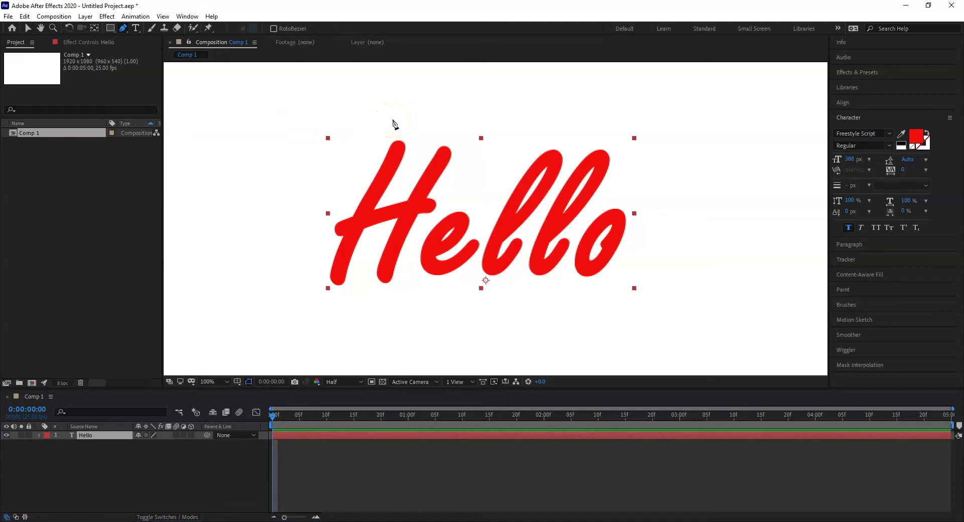
Step: Start a mask path at the top of the H with a curved second point
{"action": "left_click", "coordinate": [397, 122]}
{"action": "left_click", "coordinate": [409, 121]}
{"action": "left_click_drag", "start_coordinate": [410, 118], "coordinate": [392, 170]}
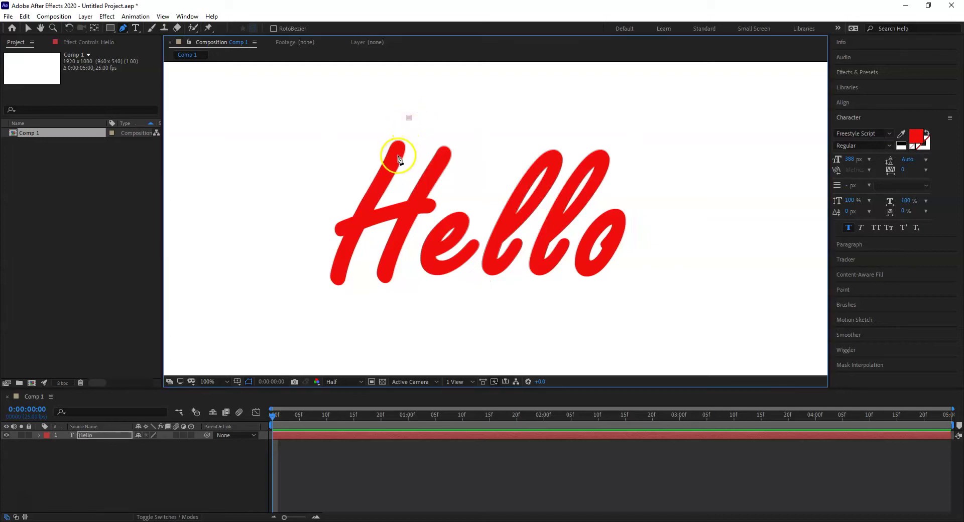
{"action": "left_click_drag", "start_coordinate": [392, 170], "coordinate": [390, 173]}
{"action": "left_click", "coordinate": [389, 171]}
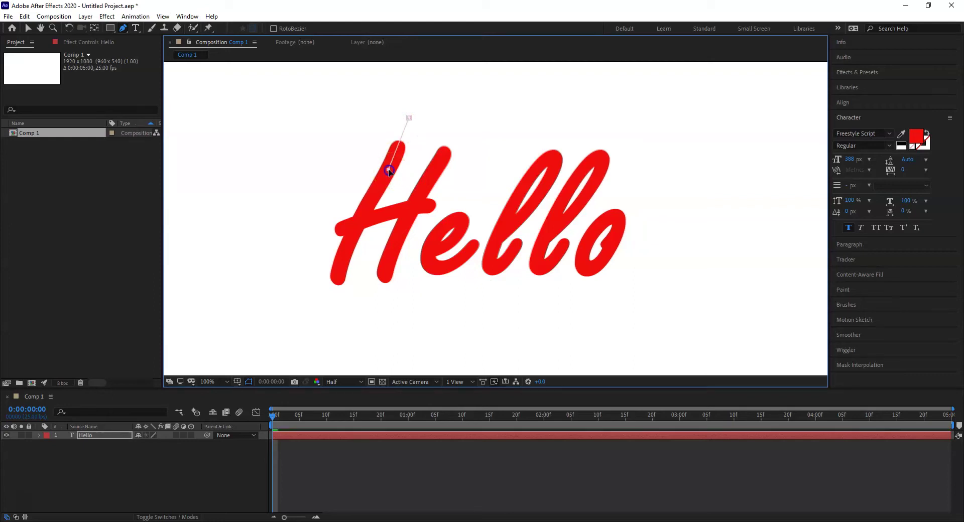
{"action": "left_click_drag", "start_coordinate": [389, 172], "coordinate": [387, 178]}
{"action": "left_click_drag", "start_coordinate": [387, 177], "coordinate": [385, 177]}
{"action": "left_click", "coordinate": [372, 201]}
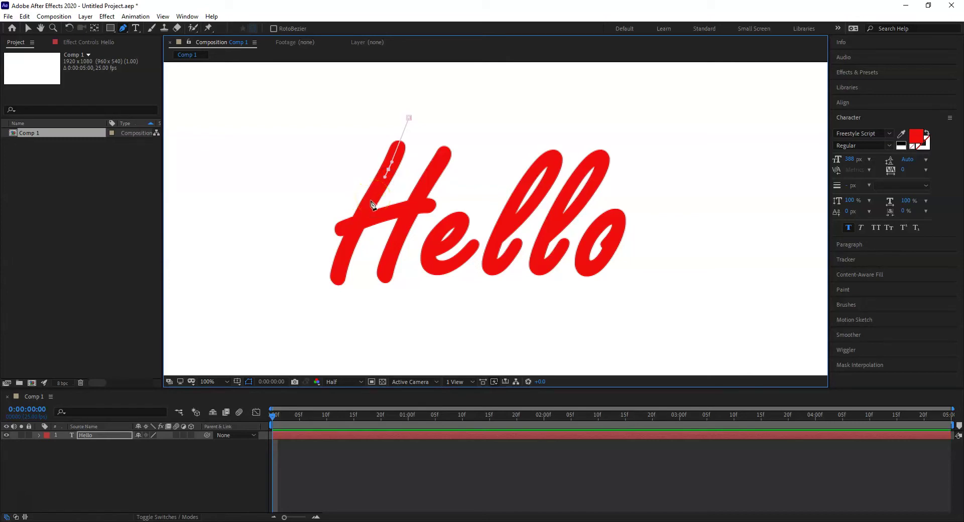
Step: Extend the mask path down the H's left stroke to its bottom tip
{"action": "left_click", "coordinate": [371, 201]}
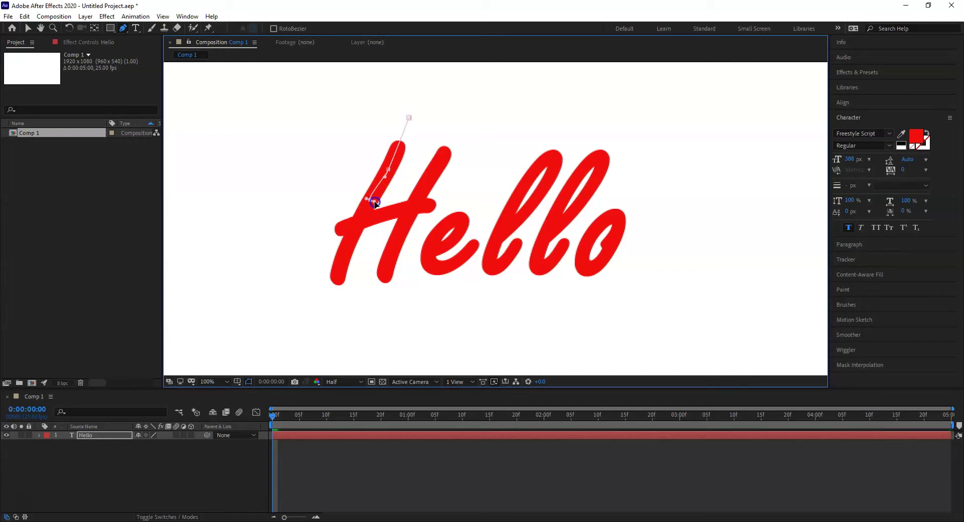
{"action": "left_click", "coordinate": [366, 205]}
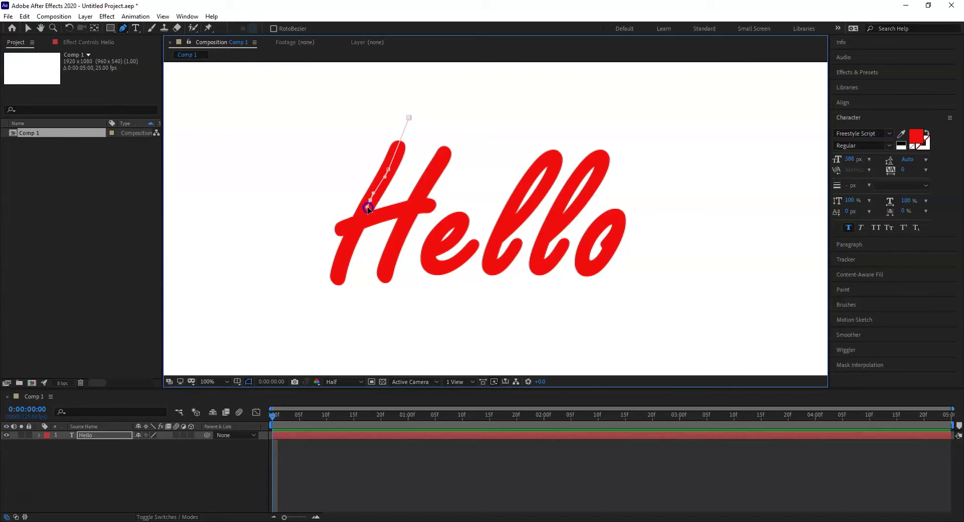
{"action": "left_click_drag", "start_coordinate": [345, 219], "coordinate": [354, 245]}
{"action": "left_click", "coordinate": [354, 235]}
{"action": "left_click", "coordinate": [350, 245]}
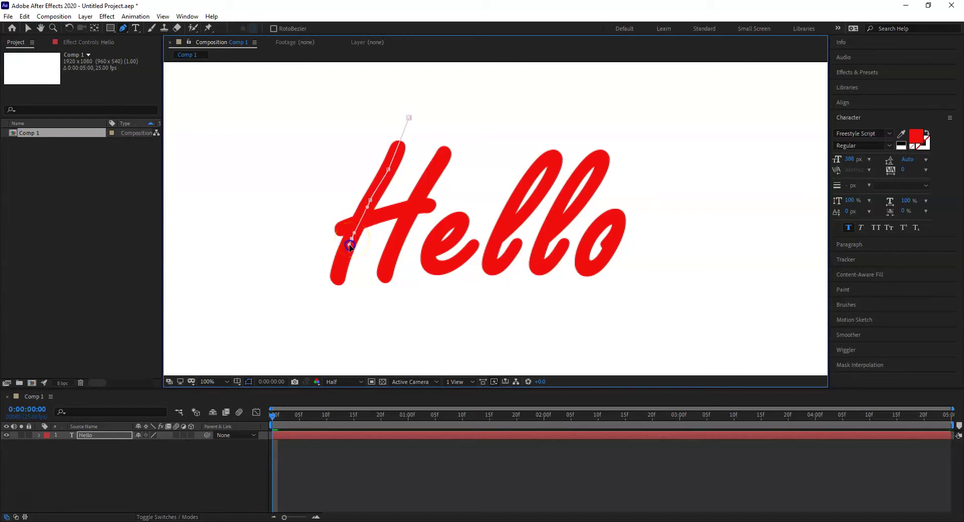
{"action": "left_click", "coordinate": [338, 270]}
{"action": "left_click", "coordinate": [339, 280]}
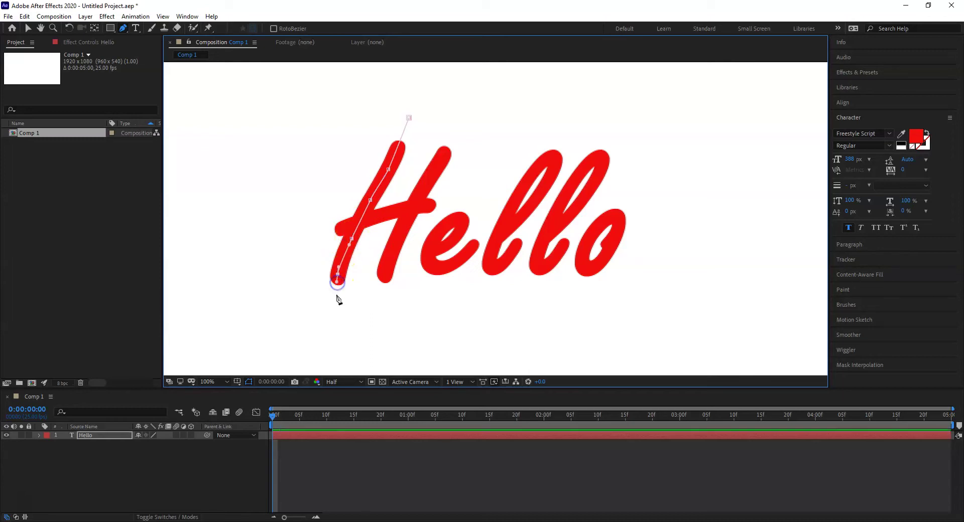
{"action": "left_click", "coordinate": [349, 243]}
{"action": "left_click", "coordinate": [337, 259]}
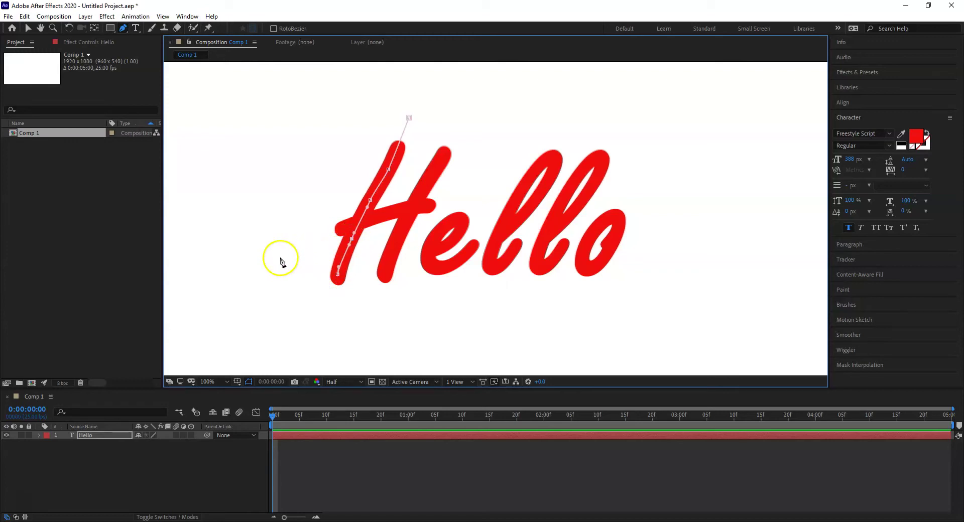
Step: Add a couple of curved points below the H's left stroke from the path's end
{"action": "left_click", "coordinate": [301, 278]}
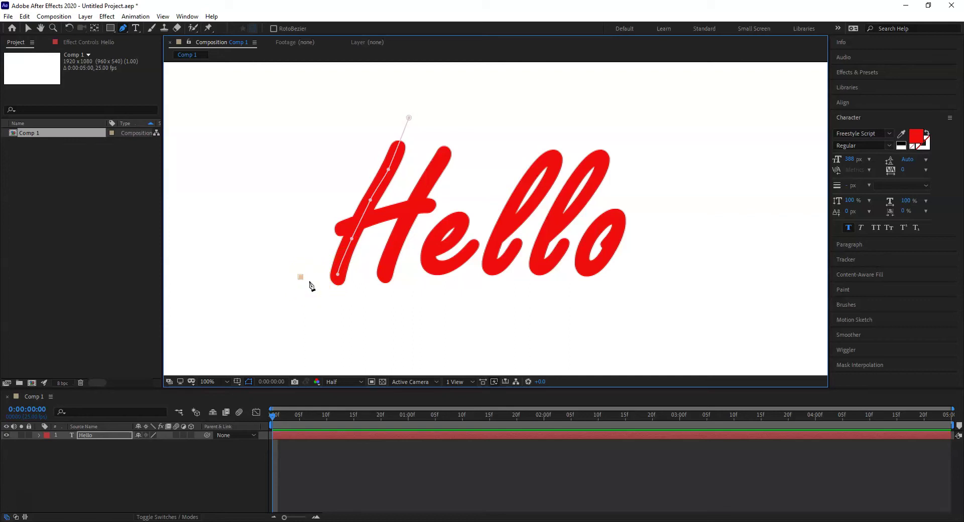
{"action": "left_click_drag", "start_coordinate": [308, 286], "coordinate": [319, 291]}
{"action": "left_click", "coordinate": [337, 274]}
{"action": "left_click_drag", "start_coordinate": [337, 280], "coordinate": [329, 301]}
{"action": "left_click", "coordinate": [329, 301]}
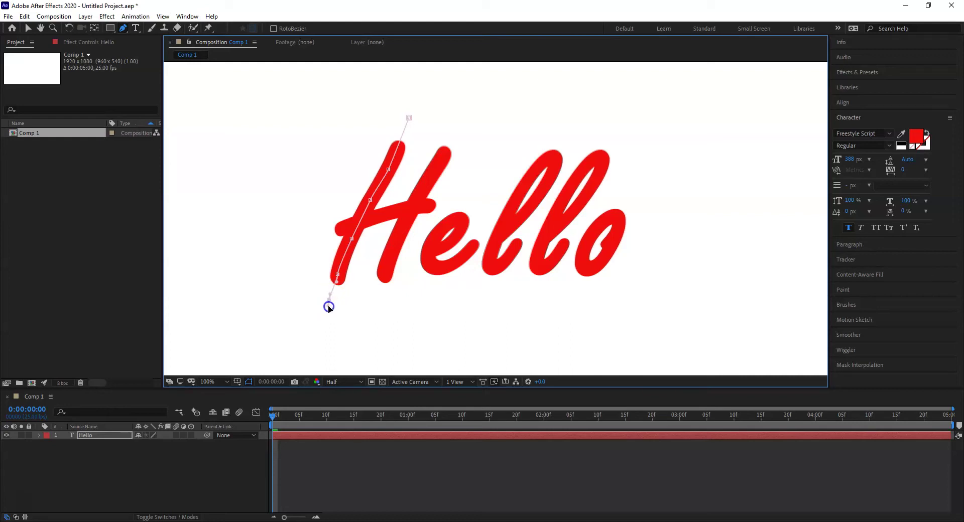
{"action": "left_click", "coordinate": [328, 306]}
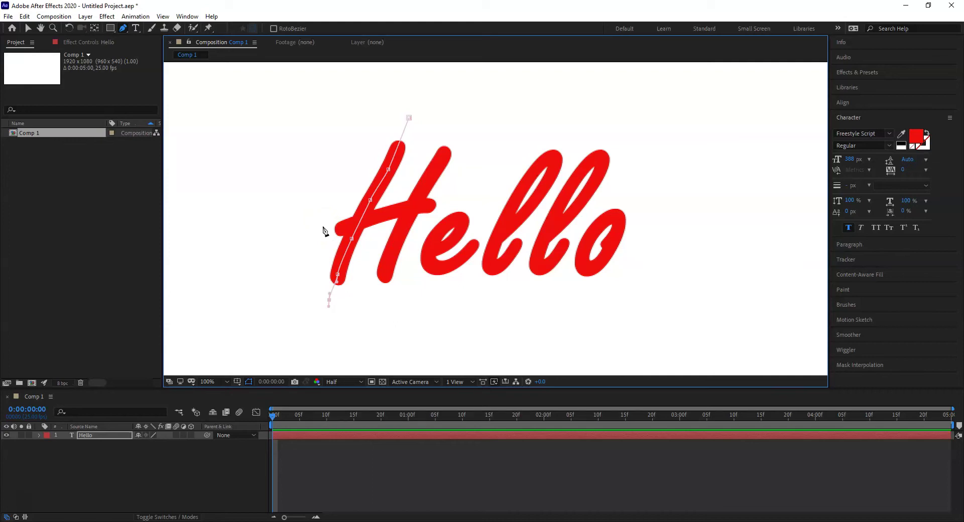
{"action": "left_click", "coordinate": [318, 312]}
Step: Loop the mask path out left, up and over the H to the right stroke's top
{"action": "left_click", "coordinate": [330, 301]}
{"action": "left_click_drag", "start_coordinate": [305, 297], "coordinate": [293, 291]}
{"action": "left_click_drag", "start_coordinate": [303, 200], "coordinate": [306, 192]}
{"action": "left_click", "coordinate": [340, 113]}
{"action": "left_click", "coordinate": [443, 84]}
{"action": "left_click", "coordinate": [471, 98]}
{"action": "left_click", "coordinate": [466, 137]}
Step: Curve the path down the H's right stroke and refine its points to follow it
{"action": "left_click_drag", "start_coordinate": [466, 137], "coordinate": [435, 174]}
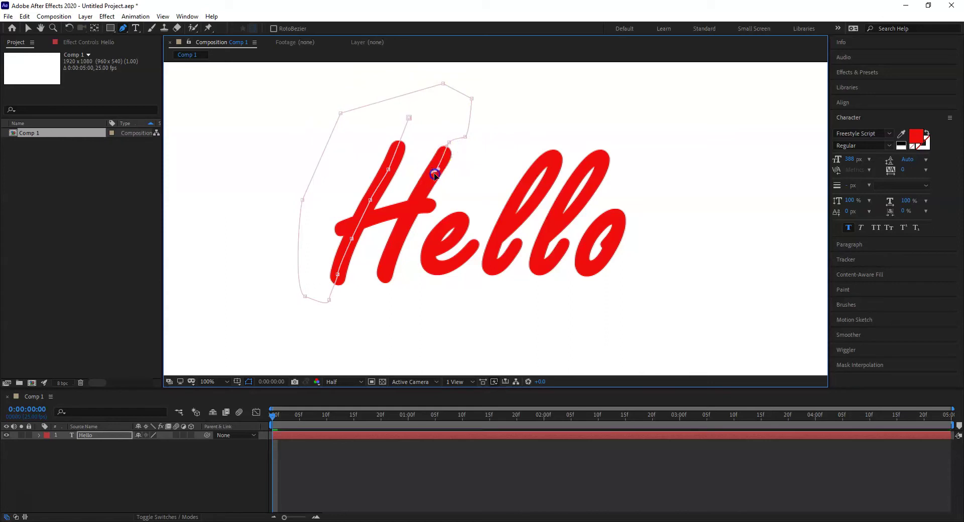
{"action": "left_click_drag", "start_coordinate": [435, 174], "coordinate": [414, 207]}
{"action": "left_click", "coordinate": [395, 247]}
{"action": "left_click_drag", "start_coordinate": [395, 247], "coordinate": [384, 279]}
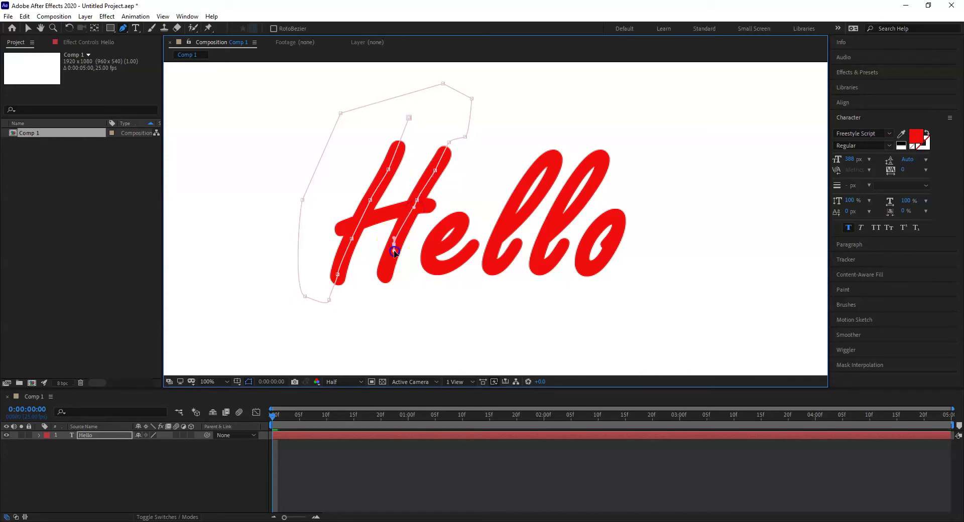
{"action": "left_click_drag", "start_coordinate": [386, 266], "coordinate": [396, 254]}
{"action": "left_click", "coordinate": [383, 273]}
{"action": "left_click_drag", "start_coordinate": [383, 273], "coordinate": [385, 278]}
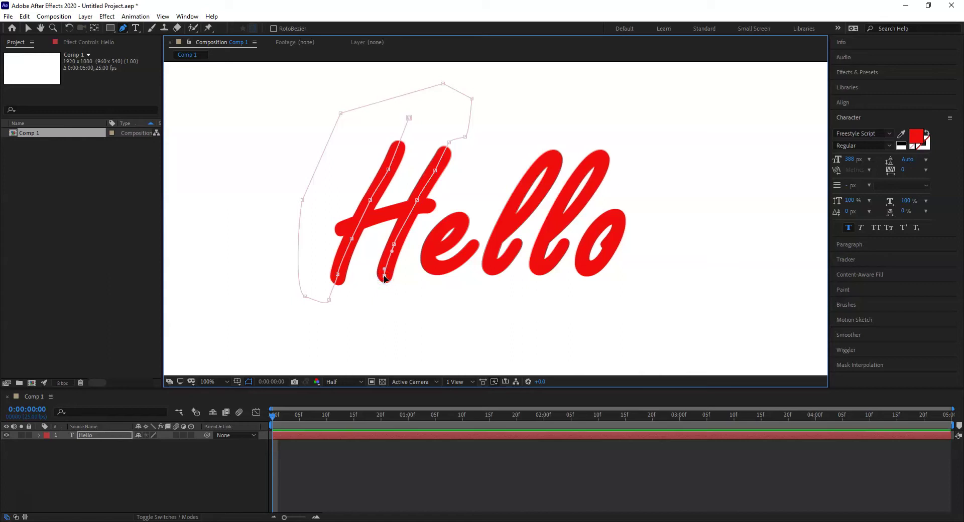
{"action": "left_click", "coordinate": [384, 276]}
{"action": "left_click", "coordinate": [418, 200]}
{"action": "left_click", "coordinate": [399, 268]}
{"action": "left_click_drag", "start_coordinate": [387, 273], "coordinate": [398, 246]}
{"action": "left_click_drag", "start_coordinate": [397, 246], "coordinate": [396, 246]}
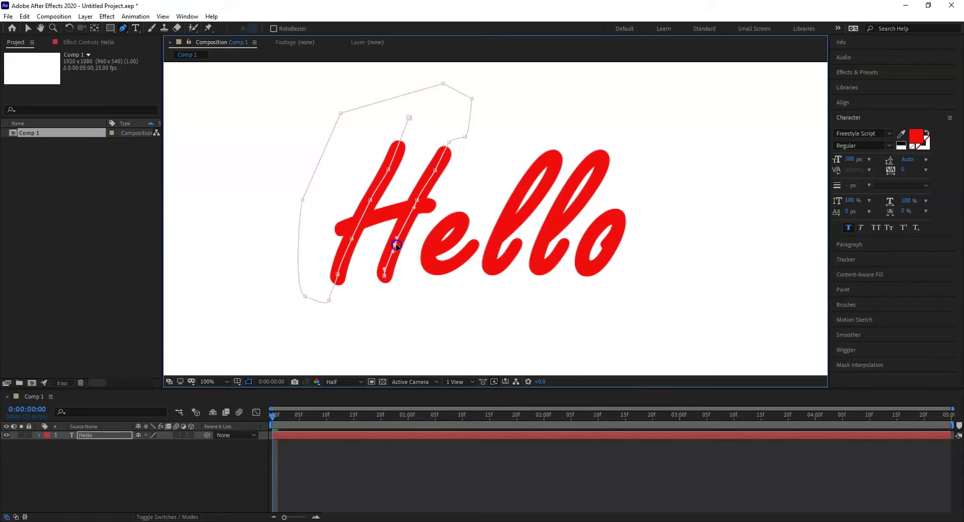
{"action": "left_click_drag", "start_coordinate": [410, 203], "coordinate": [442, 161]}
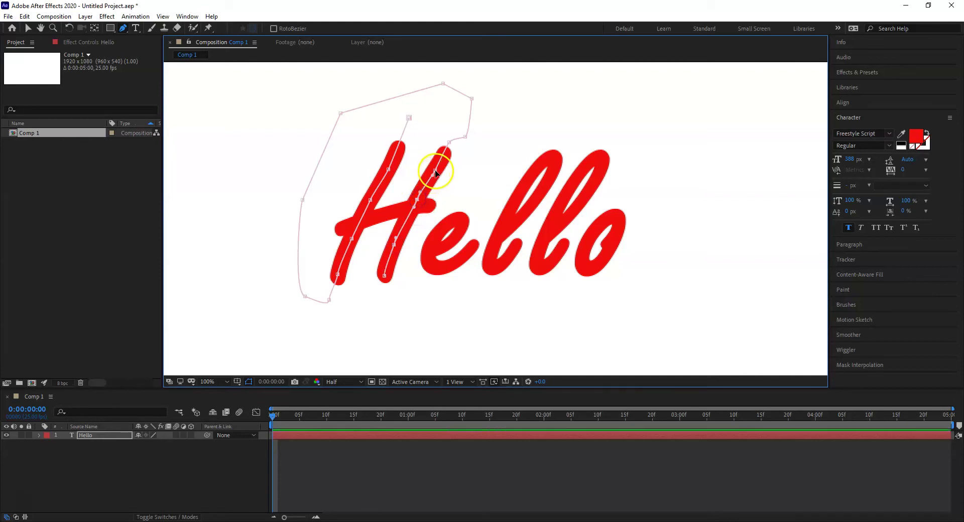
Step: Swing the path left below the H and back along the crossbar
{"action": "left_click_drag", "start_coordinate": [383, 295], "coordinate": [372, 302]}
{"action": "left_click", "coordinate": [293, 321]}
{"action": "left_click", "coordinate": [256, 257]}
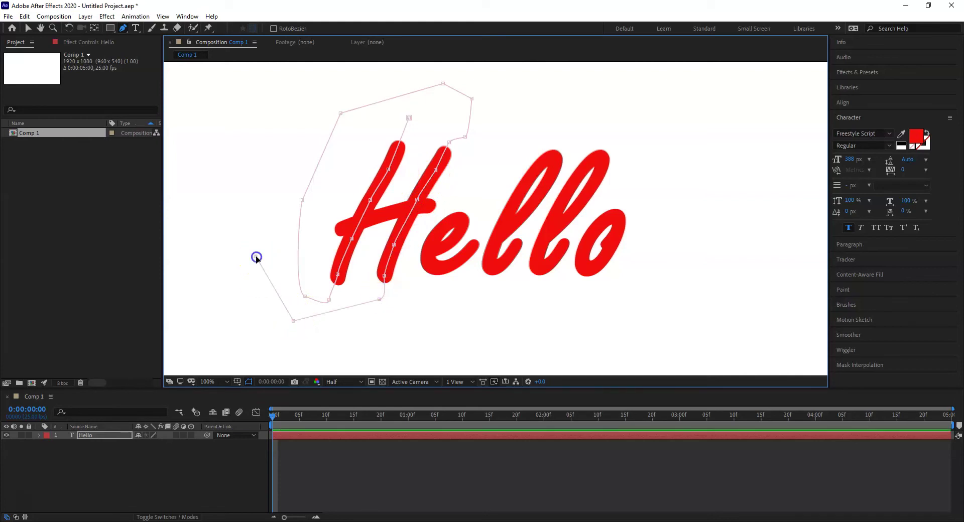
{"action": "left_click", "coordinate": [314, 238]}
{"action": "left_click", "coordinate": [374, 219]}
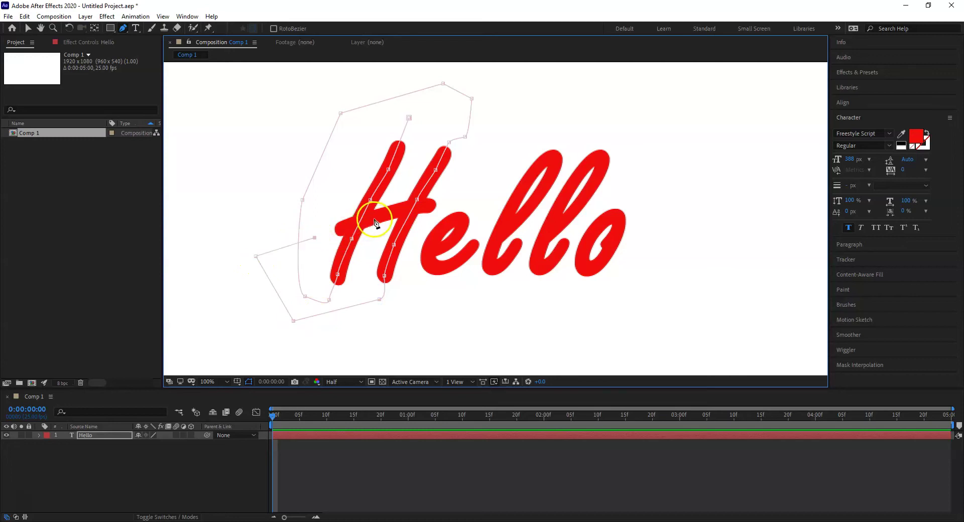
{"action": "left_click", "coordinate": [424, 205]}
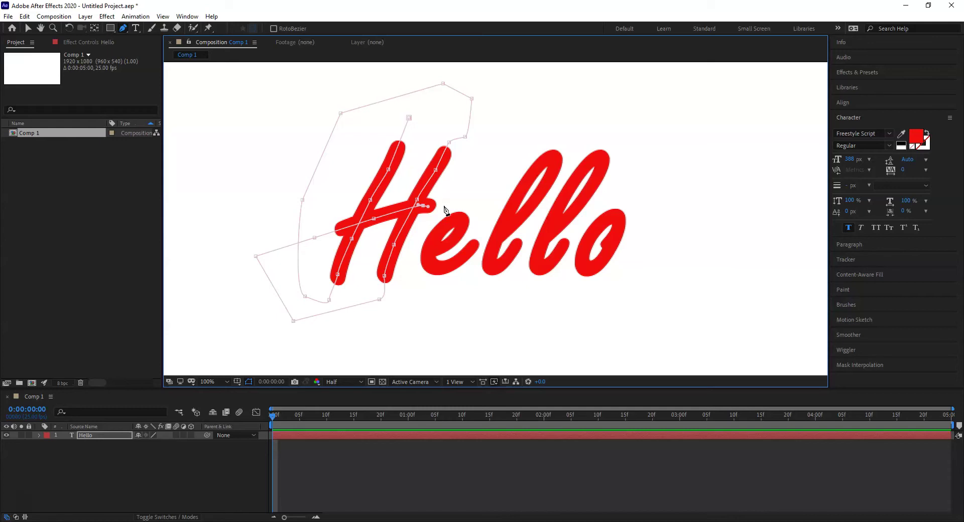
Step: Trace the mask path around the loop and bottom of the e
{"action": "left_click", "coordinate": [447, 203]}
{"action": "left_click", "coordinate": [422, 229]}
{"action": "left_click", "coordinate": [412, 250]}
{"action": "left_click", "coordinate": [435, 248]}
{"action": "left_click", "coordinate": [455, 231]}
{"action": "left_click", "coordinate": [461, 220]}
{"action": "left_click", "coordinate": [449, 223]}
{"action": "left_click", "coordinate": [434, 248]}
{"action": "left_click", "coordinate": [430, 258]}
{"action": "left_click", "coordinate": [439, 267]}
{"action": "left_click", "coordinate": [457, 260]}
{"action": "left_click", "coordinate": [476, 244]}
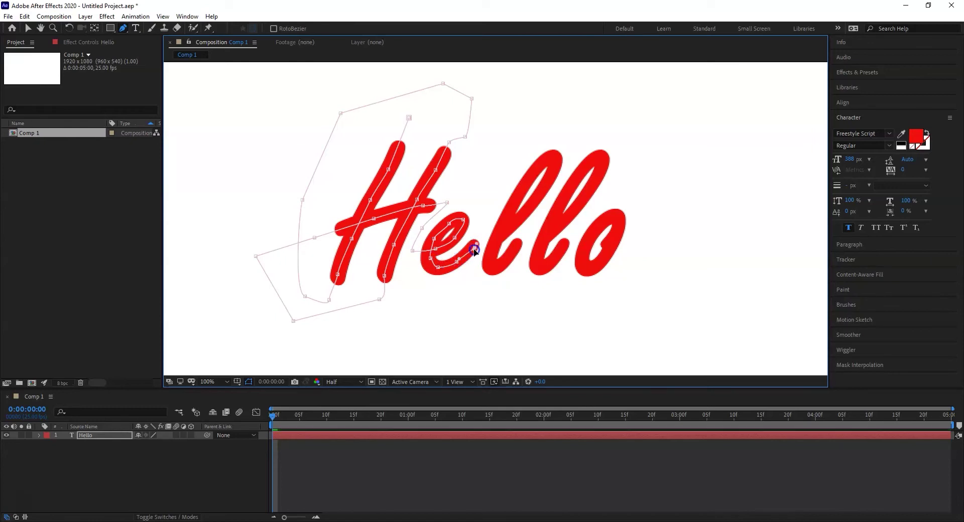
Step: Carry the path up and around the loops of both l's
{"action": "left_click", "coordinate": [481, 228]}
{"action": "left_click", "coordinate": [488, 222]}
{"action": "left_click", "coordinate": [499, 226]}
{"action": "left_click", "coordinate": [515, 221]}
{"action": "left_click", "coordinate": [531, 205]}
{"action": "left_click", "coordinate": [547, 181]}
{"action": "left_click", "coordinate": [555, 161]}
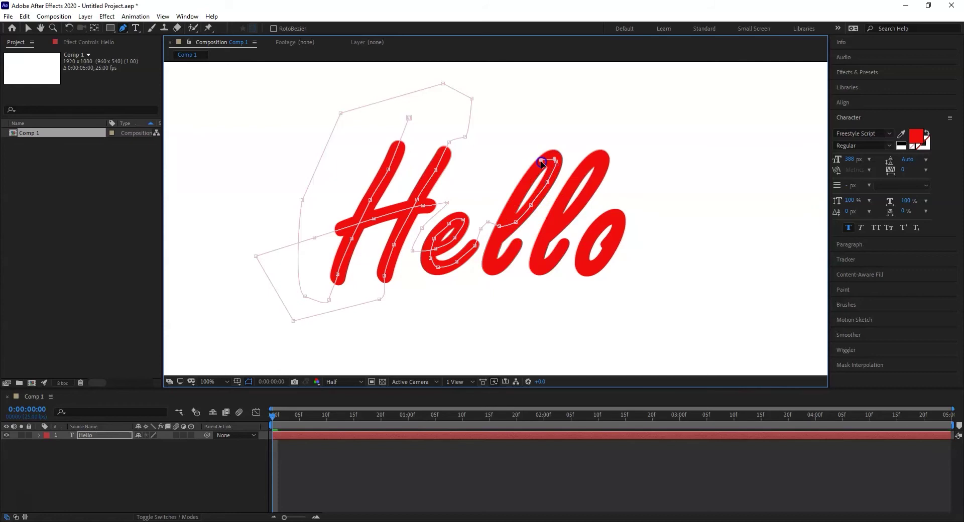
{"action": "left_click", "coordinate": [551, 159]}
{"action": "left_click", "coordinate": [545, 161]}
{"action": "left_click", "coordinate": [531, 176]}
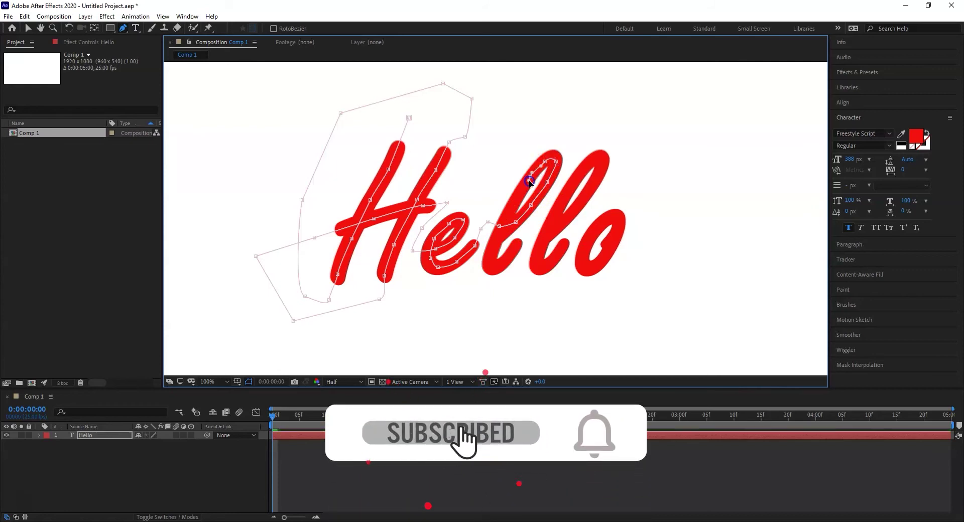
{"action": "left_click", "coordinate": [519, 196]}
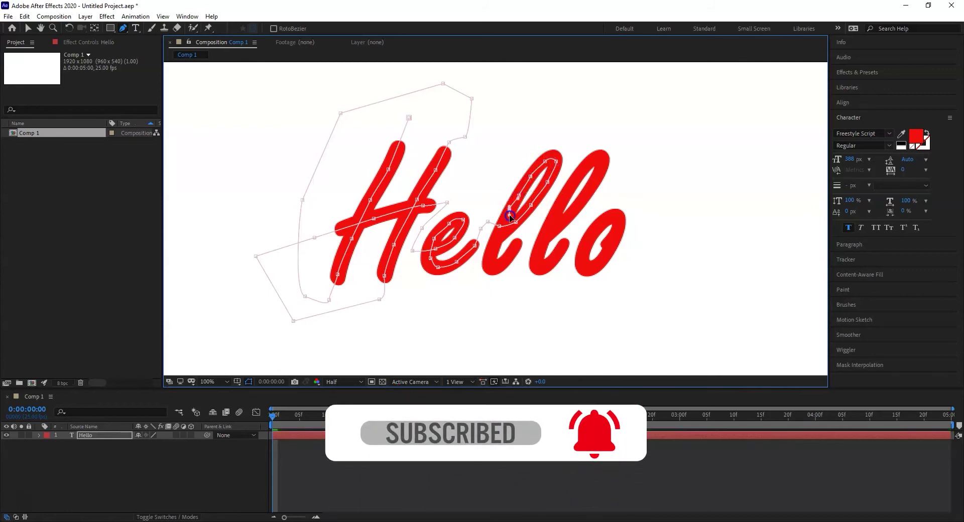
{"action": "left_click", "coordinate": [496, 240]}
{"action": "left_click", "coordinate": [494, 263]}
{"action": "left_click", "coordinate": [545, 228]}
{"action": "left_click", "coordinate": [597, 176]}
Step: Trace the path around the o and end it just past the letter
{"action": "left_click", "coordinate": [542, 266]}
{"action": "left_click", "coordinate": [602, 227]}
{"action": "left_click", "coordinate": [586, 243]}
{"action": "left_click", "coordinate": [581, 257]}
{"action": "left_click", "coordinate": [585, 263]}
{"action": "left_click", "coordinate": [591, 266]}
{"action": "left_click", "coordinate": [609, 248]}
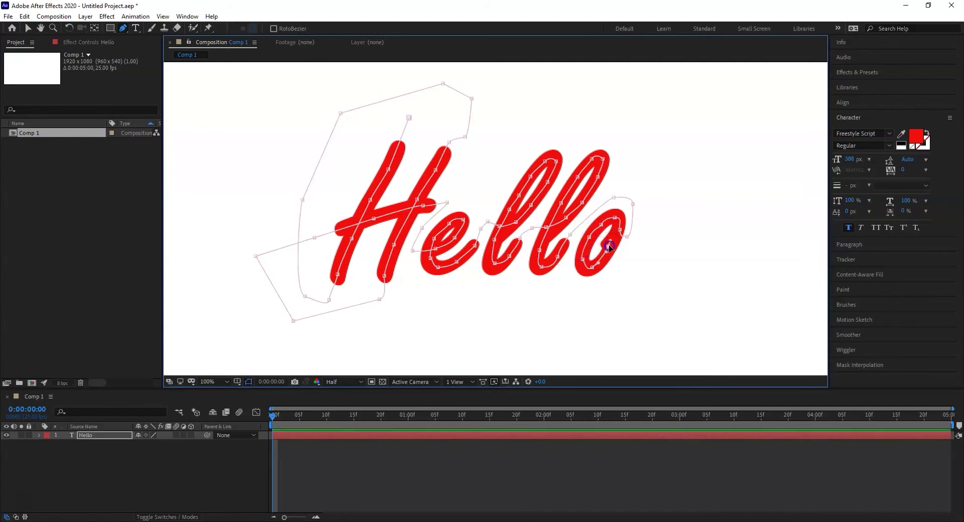
{"action": "left_click", "coordinate": [621, 232]}
{"action": "left_click", "coordinate": [626, 221]}
{"action": "left_click", "coordinate": [649, 227]}
{"action": "left_click", "coordinate": [653, 245]}
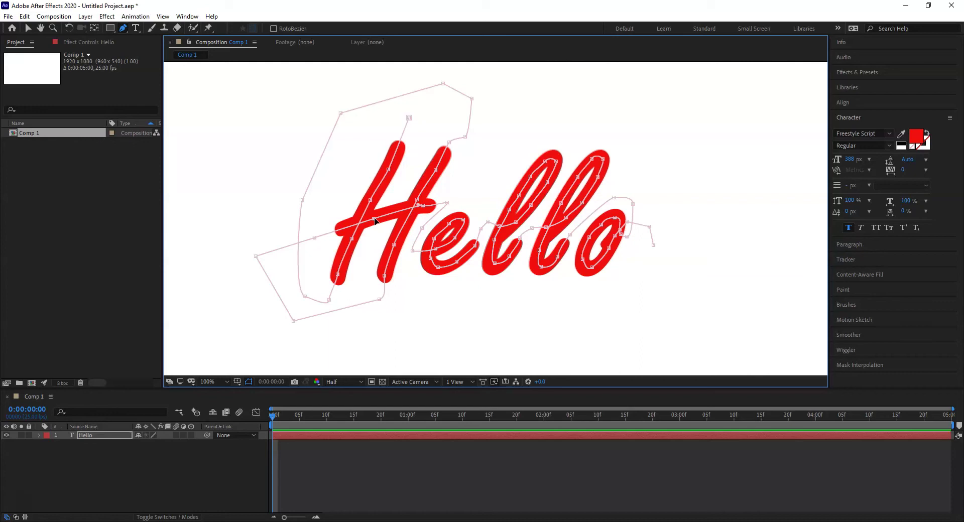
Step: Apply Effect > Generate > Stroke to the Hello layer
{"action": "left_click", "coordinate": [103, 17]}
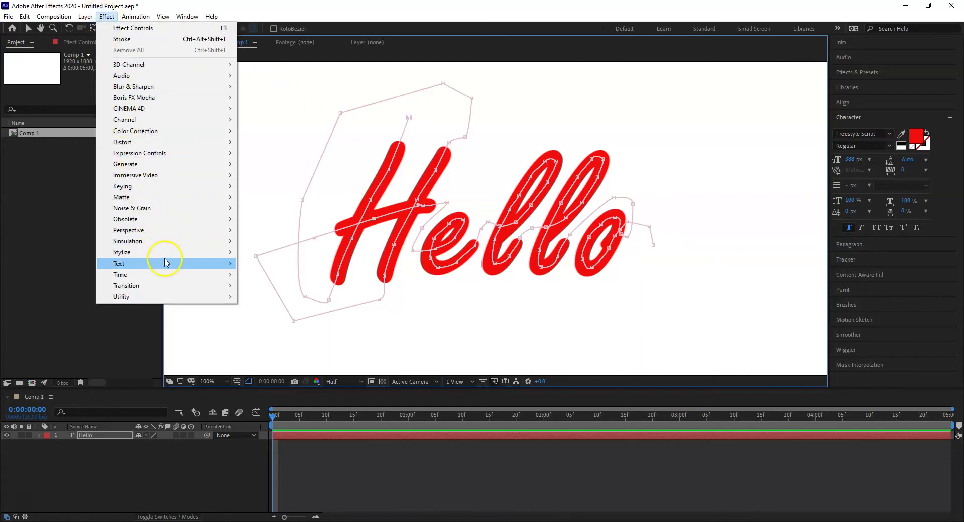
{"action": "mouse_move", "coordinate": [192, 167]}
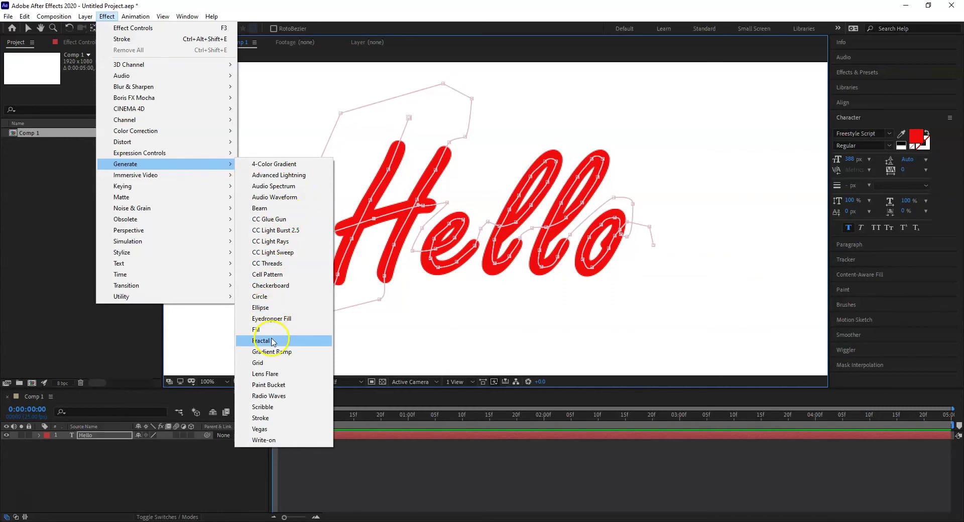
{"action": "left_click", "coordinate": [279, 423]}
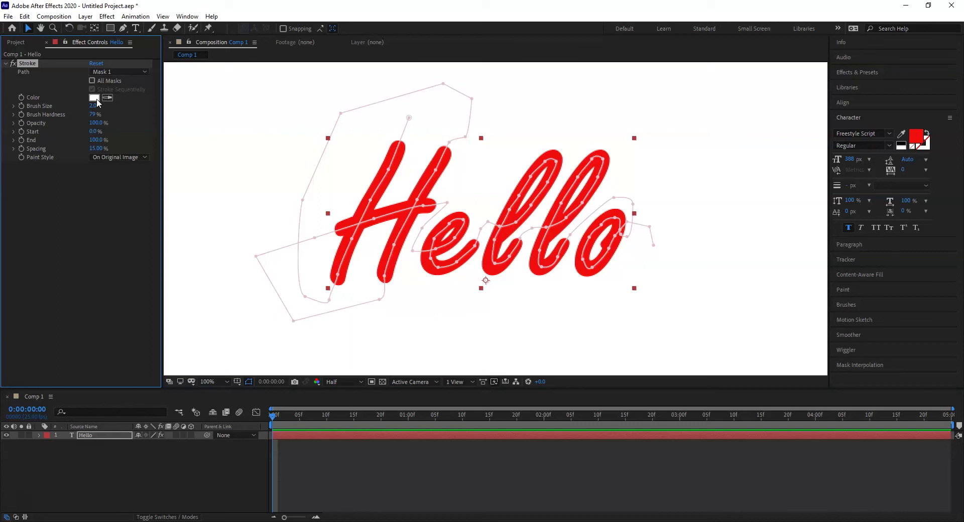
Step: Change the Stroke colour to bright green (04FC0A)
{"action": "left_click", "coordinate": [95, 99]}
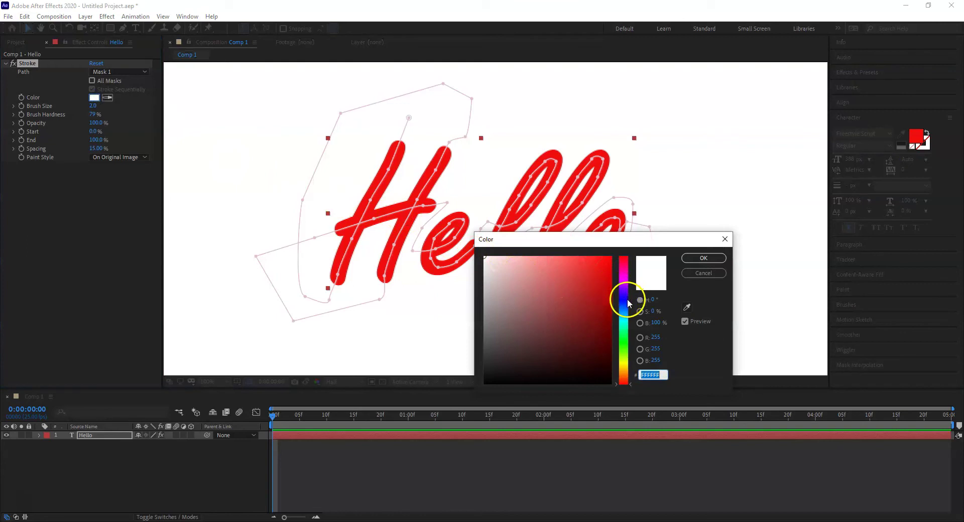
{"action": "left_click", "coordinate": [623, 341]}
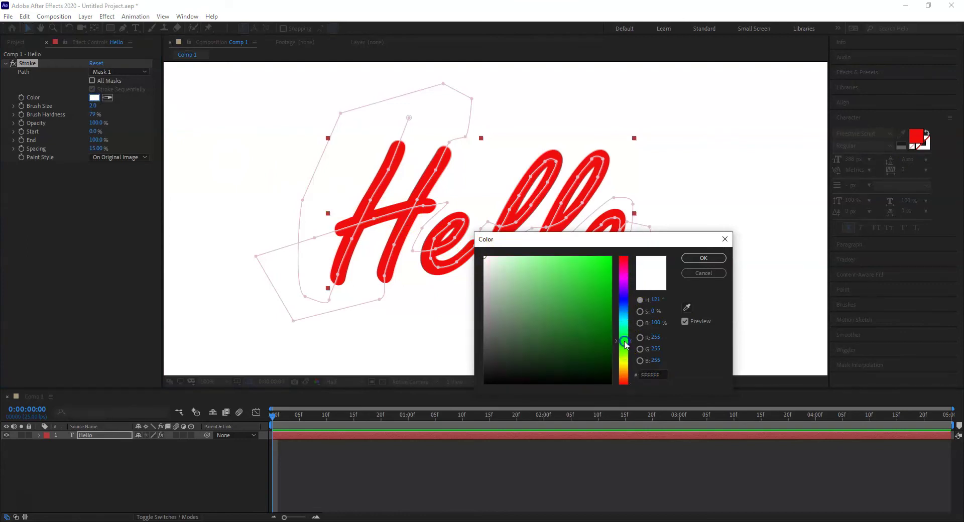
{"action": "left_click", "coordinate": [610, 258]}
{"action": "left_click", "coordinate": [705, 258]}
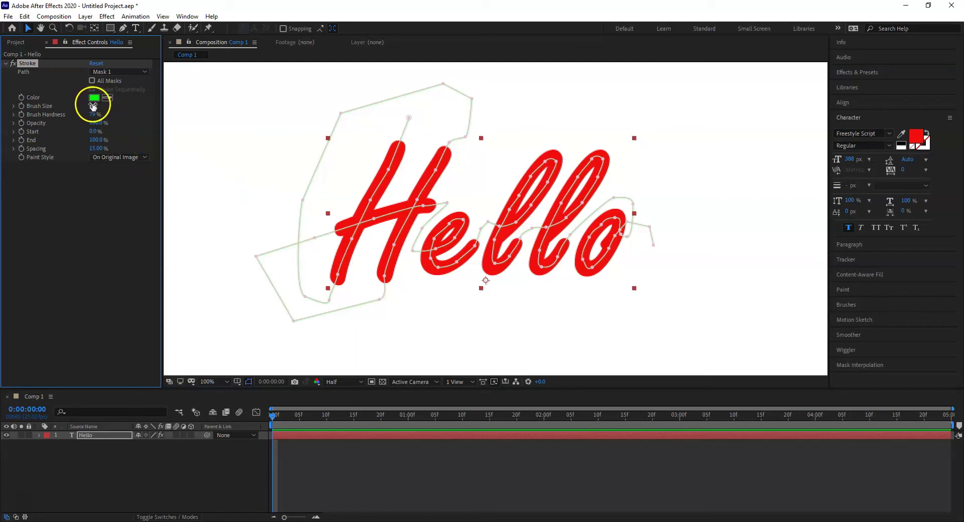
Step: Raise the Stroke Brush Size to 24.0 and inspect the thick green line around Hello
{"action": "left_click_drag", "start_coordinate": [93, 106], "coordinate": [207, 109]}
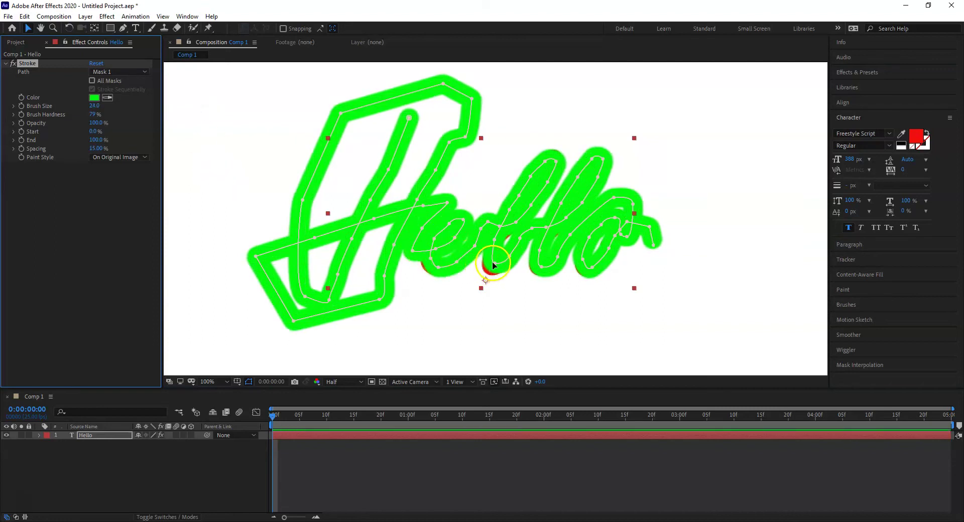
{"action": "left_click", "coordinate": [431, 259]}
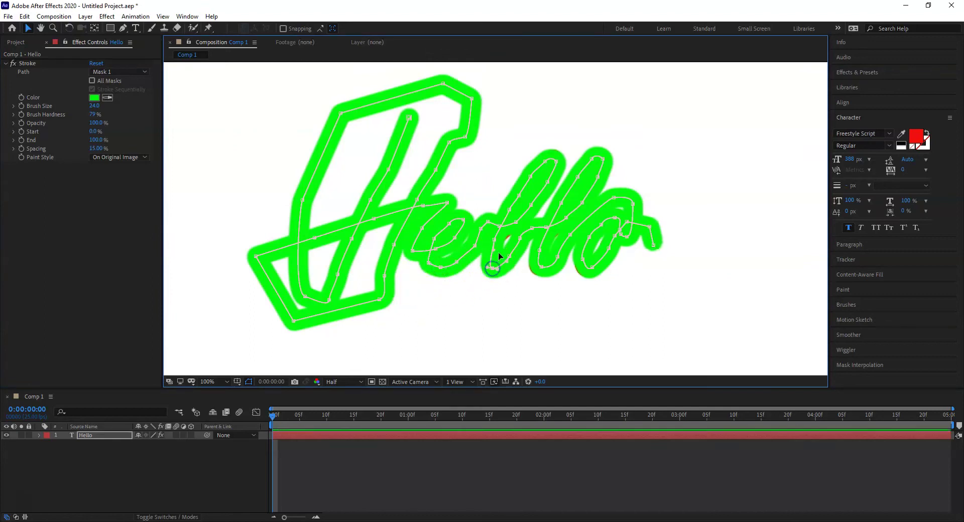
{"action": "left_click", "coordinate": [494, 239]}
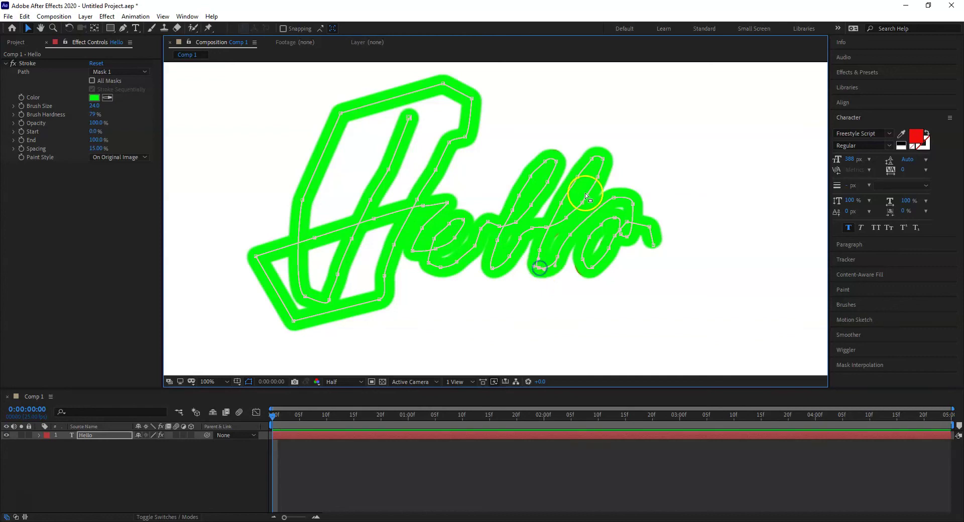
{"action": "left_click", "coordinate": [552, 233]}
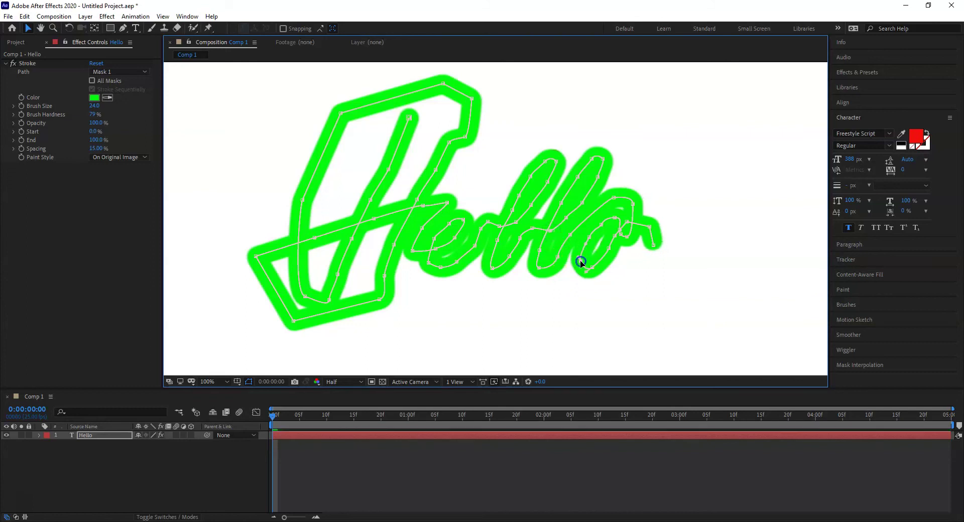
{"action": "left_click", "coordinate": [606, 249]}
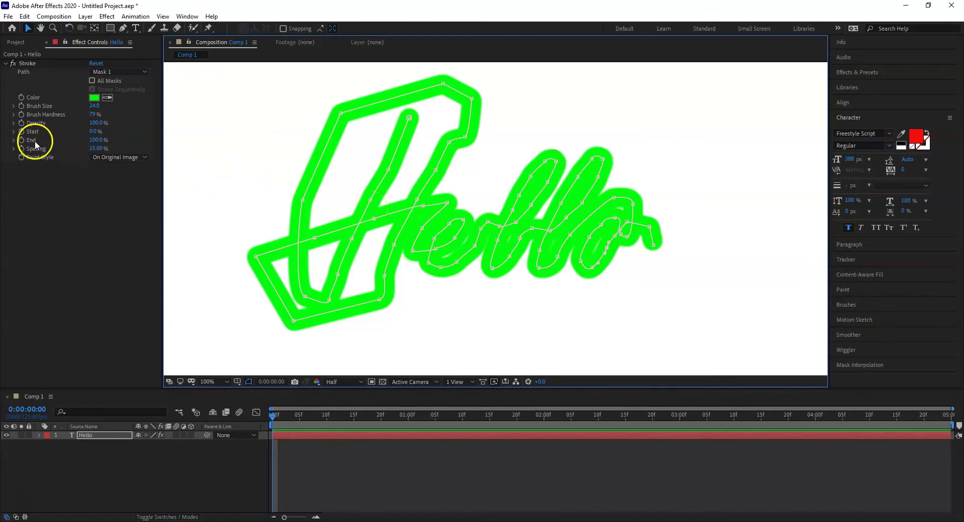
Step: Set the Stroke End to 0% and add a keyframe at the comp start
{"action": "left_click", "coordinate": [95, 141]}
{"action": "type", "text": "0"}
{"action": "key", "text": "Return"}
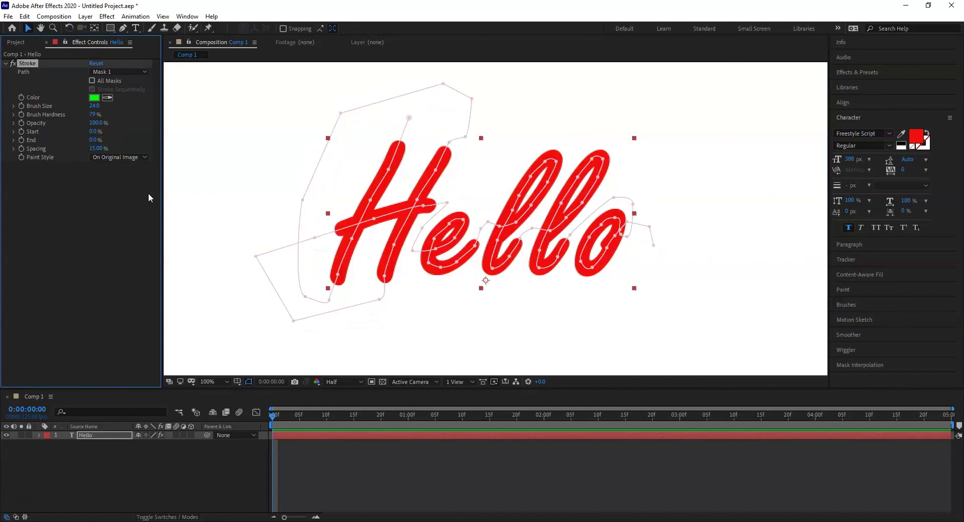
{"action": "left_click", "coordinate": [21, 140]}
{"action": "left_click", "coordinate": [22, 141]}
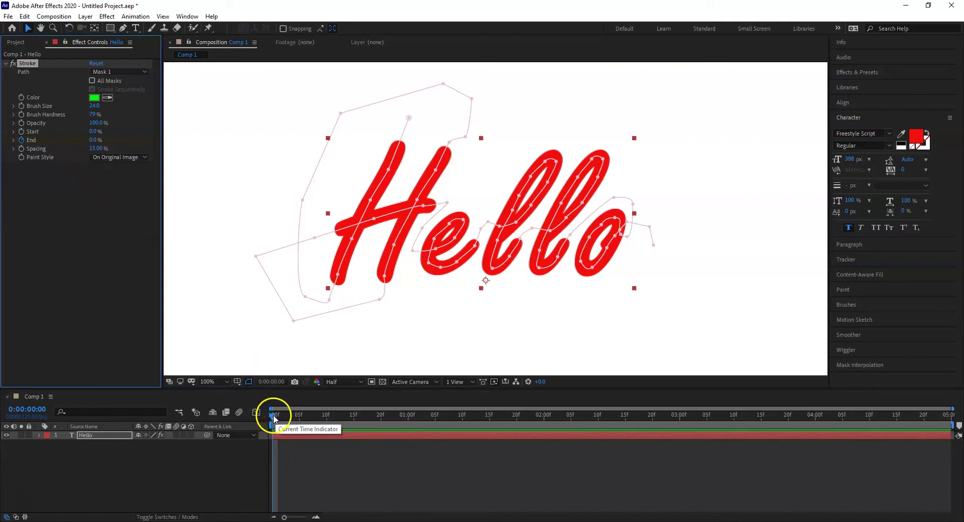
Step: At 0:00:00:15, set the Stroke End to 100% to key the end of the write-on
{"action": "left_click_drag", "start_coordinate": [276, 416], "coordinate": [352, 430]}
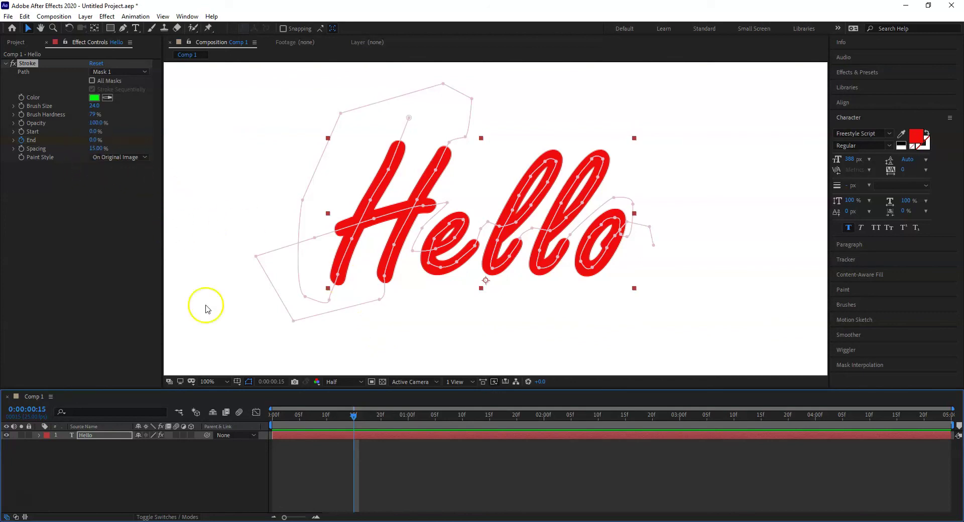
{"action": "left_click_drag", "start_coordinate": [356, 414], "coordinate": [271, 414]}
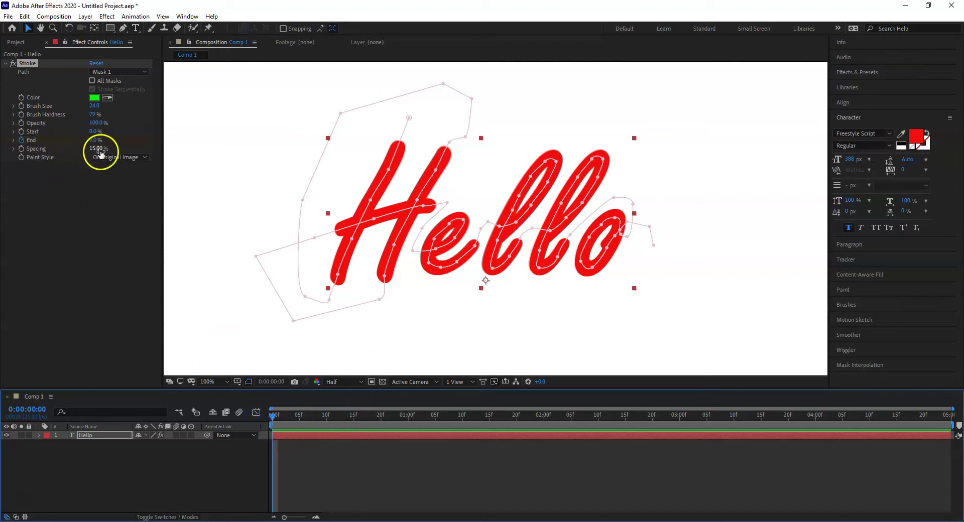
{"action": "left_click_drag", "start_coordinate": [271, 416], "coordinate": [354, 426]}
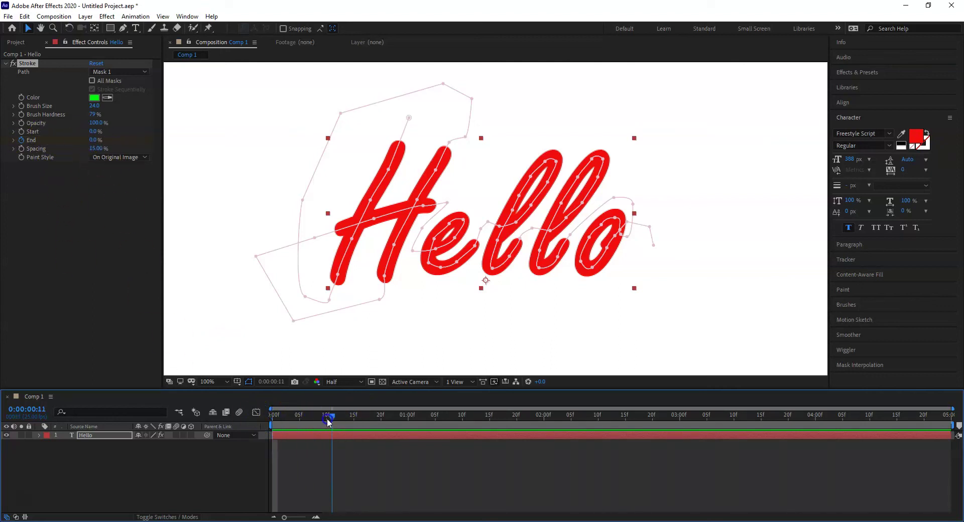
{"action": "left_click", "coordinate": [95, 140]}
{"action": "type", "text": "100"}
{"action": "key", "text": "Return"}
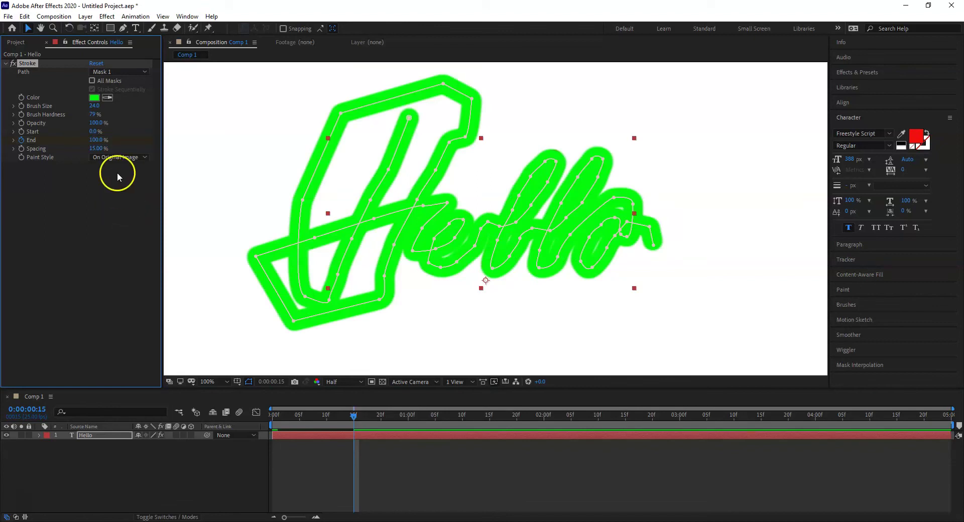
Step: Change the Stroke Paint Style to Reveal Original Image so the red Hello shows
{"action": "left_click", "coordinate": [142, 158]}
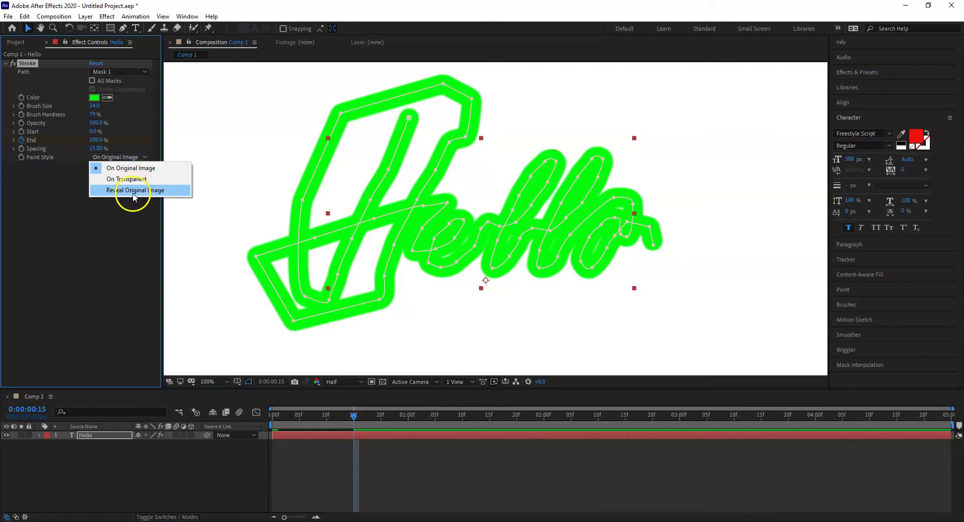
{"action": "left_click", "coordinate": [137, 190]}
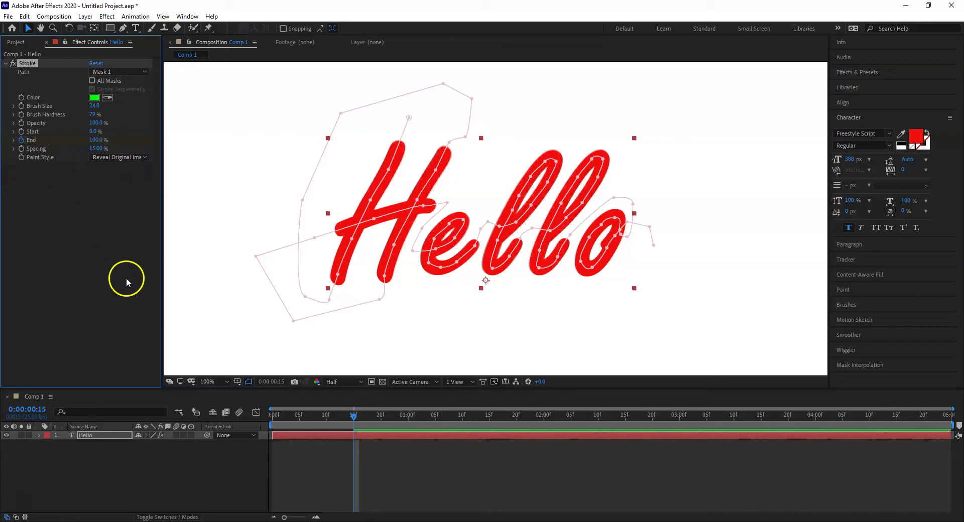
{"action": "left_click", "coordinate": [354, 415]}
Step: Preview the 15-frame Hello write-on, then park the playhead at the first frame
{"action": "left_click_drag", "start_coordinate": [353, 415], "coordinate": [259, 422]}
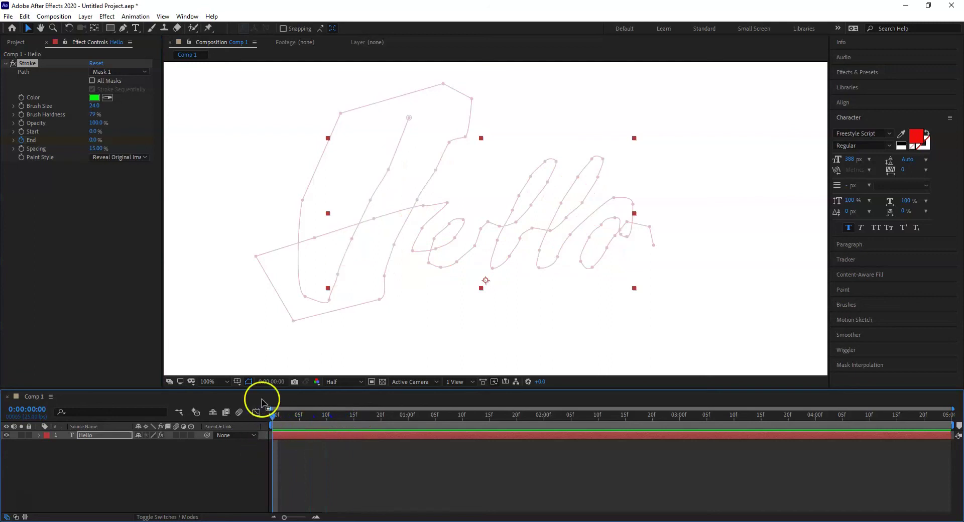
{"action": "key", "text": "space"}
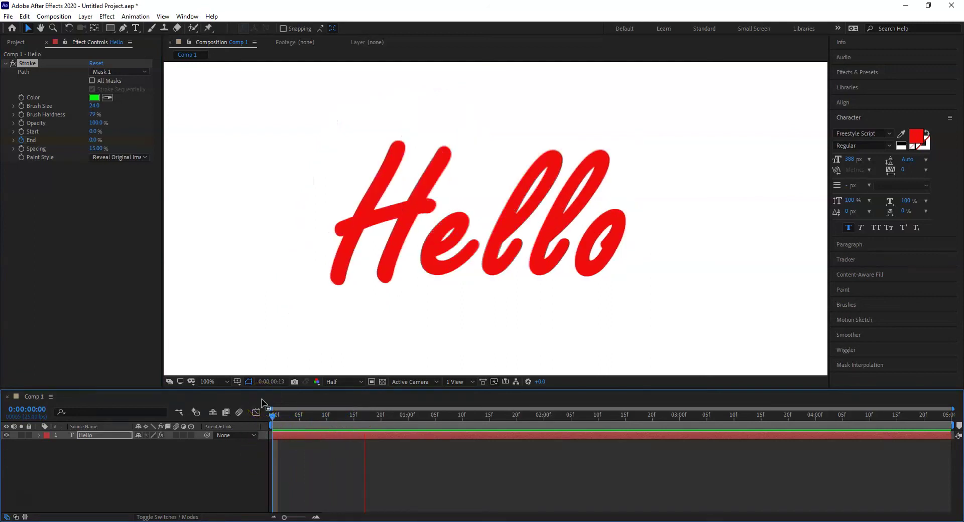
{"action": "key", "text": "space"}
{"action": "left_click_drag", "start_coordinate": [534, 418], "coordinate": [266, 421]}
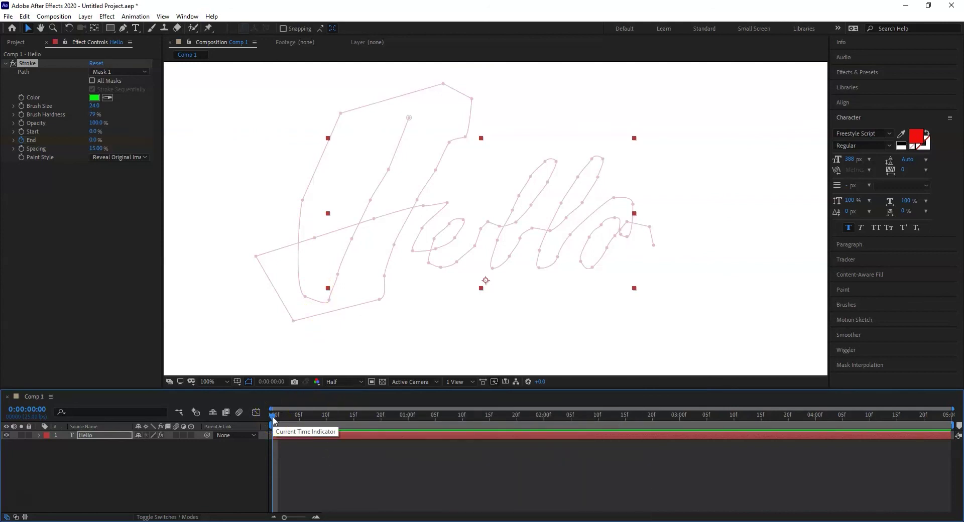
{"action": "left_click", "coordinate": [282, 455]}
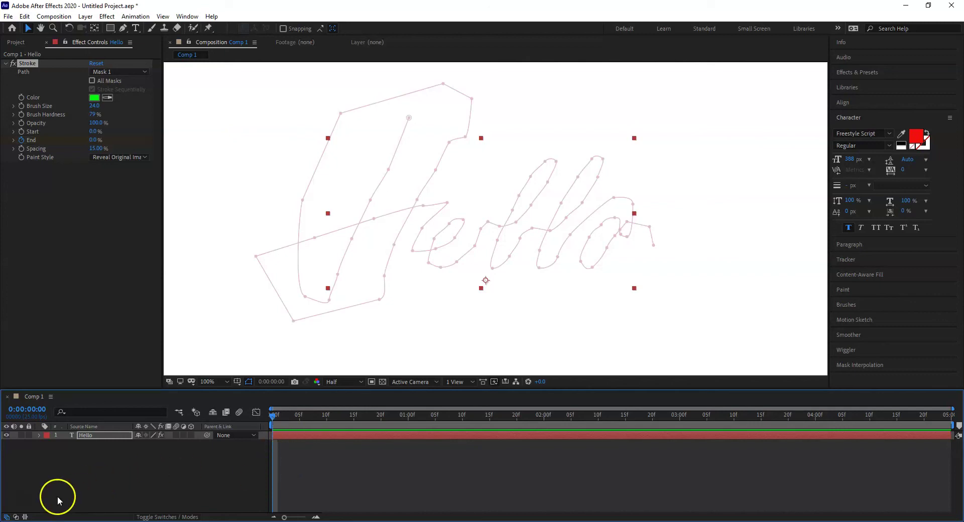